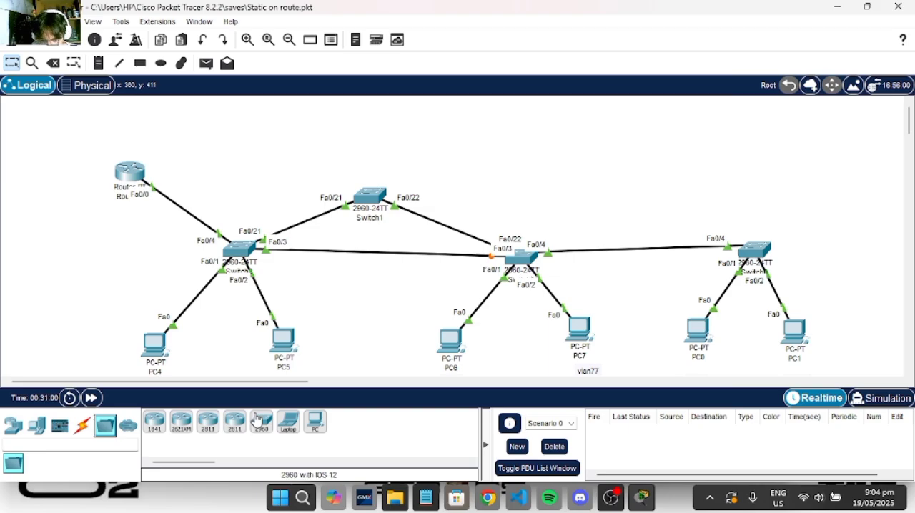
- Add a 2960 switch between Switch1 and the far-right switch, and link Switch3's FastEthernet0/6 to its FastEthernet0/6 with a copper straight-through cable
{"action": "left_click", "coordinate": [261, 422]}
{"action": "left_click", "coordinate": [619, 178]}
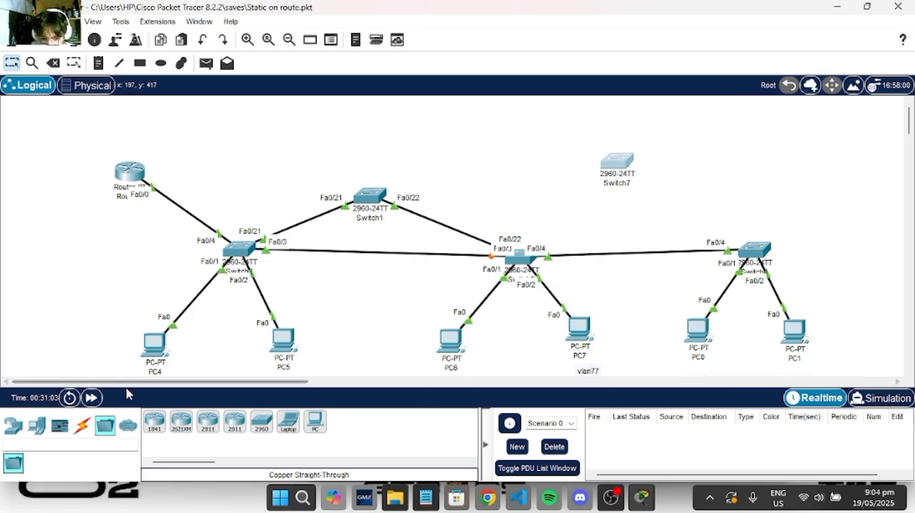
{"action": "left_click", "coordinate": [82, 426]}
{"action": "left_click", "coordinate": [234, 421]}
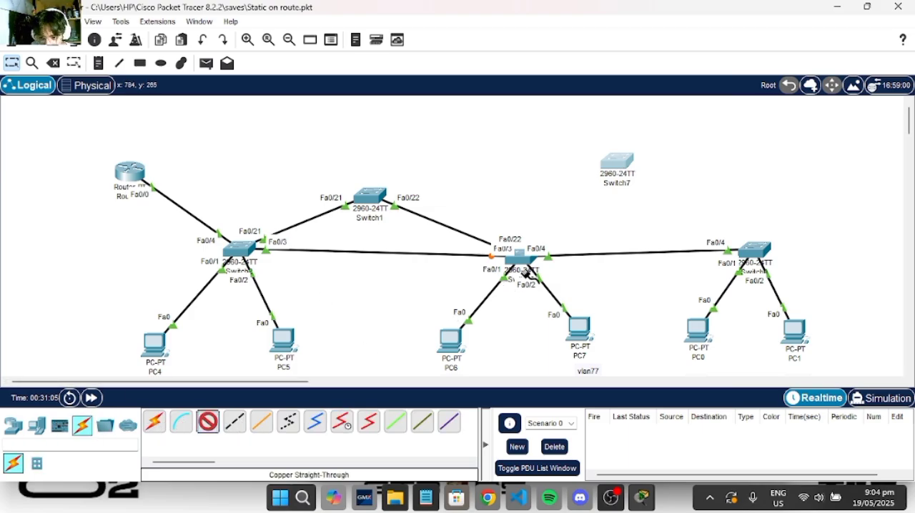
{"action": "left_click", "coordinate": [520, 259]}
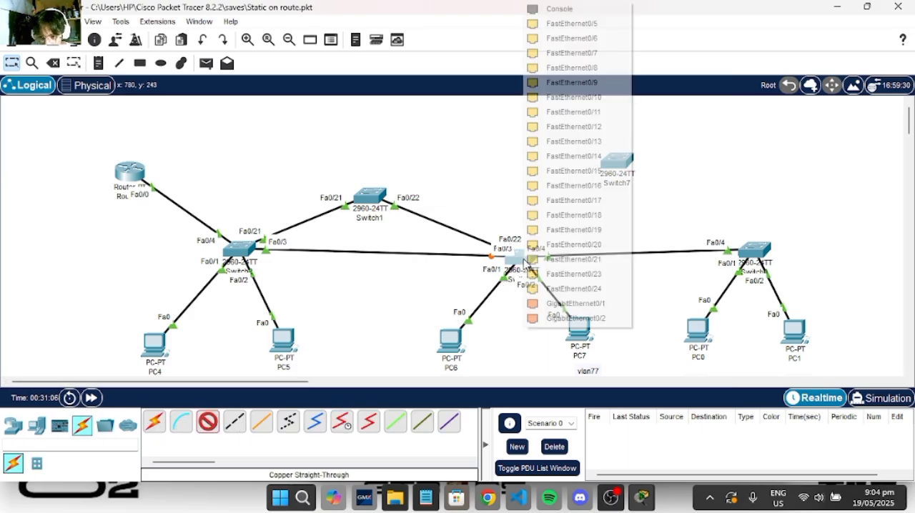
{"action": "left_click", "coordinate": [584, 40]}
{"action": "left_click", "coordinate": [616, 165]}
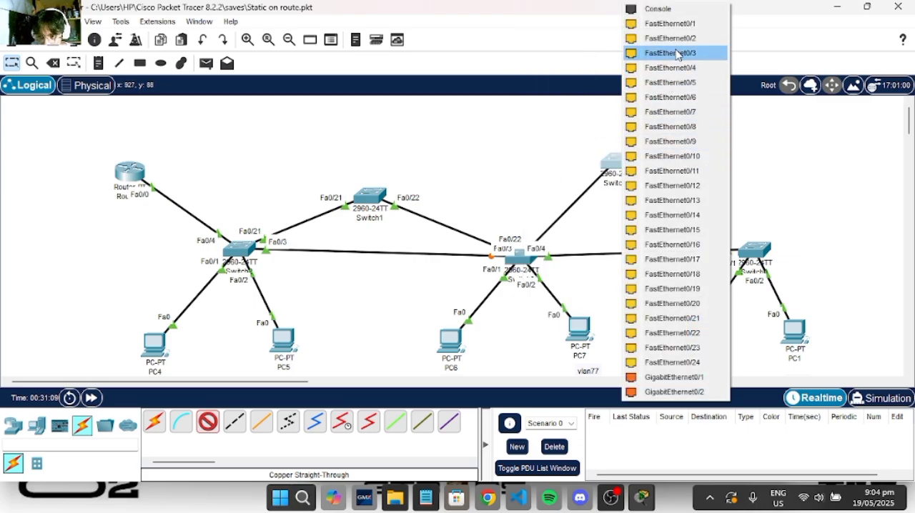
{"action": "left_click", "coordinate": [670, 97]}
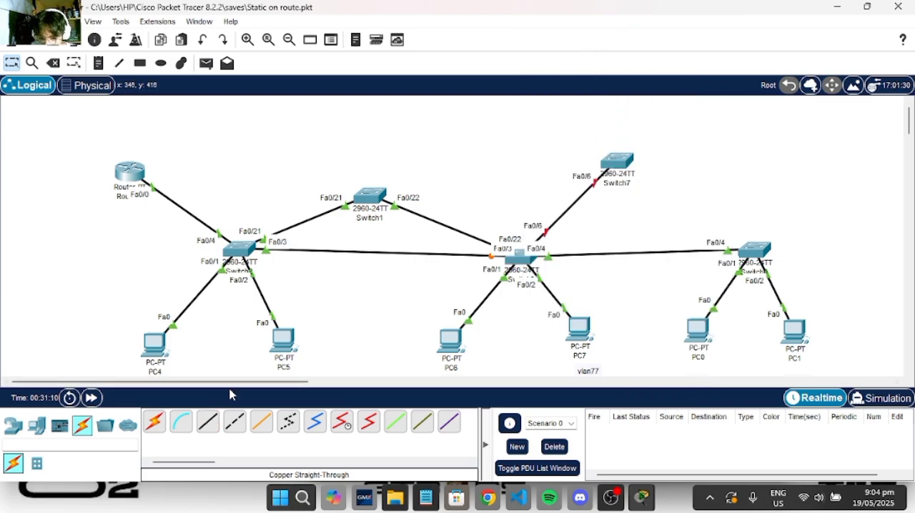
- Add a second copper straight-through link from Switch3 to Switch7, using FastEthernet0/7 on both switches
{"action": "left_click", "coordinate": [519, 258]}
{"action": "left_click", "coordinate": [584, 40]}
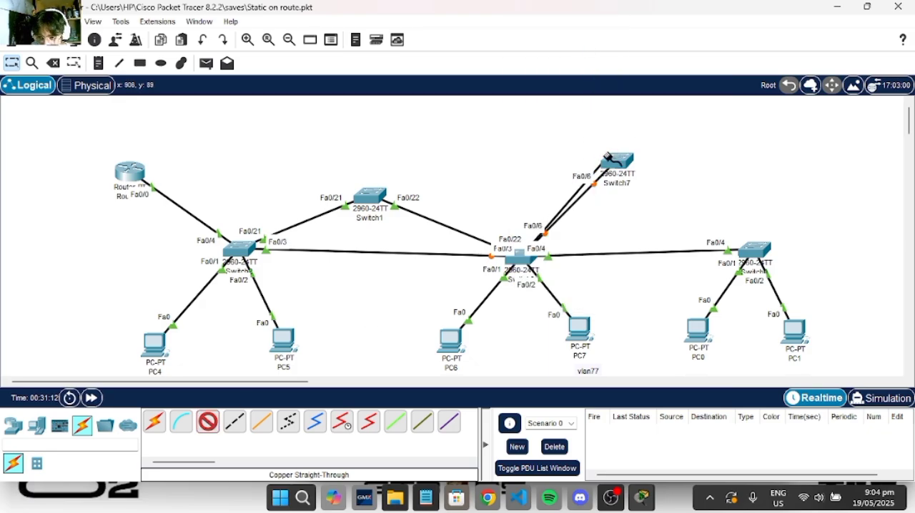
{"action": "left_click", "coordinate": [617, 163]}
{"action": "left_click", "coordinate": [661, 112]}
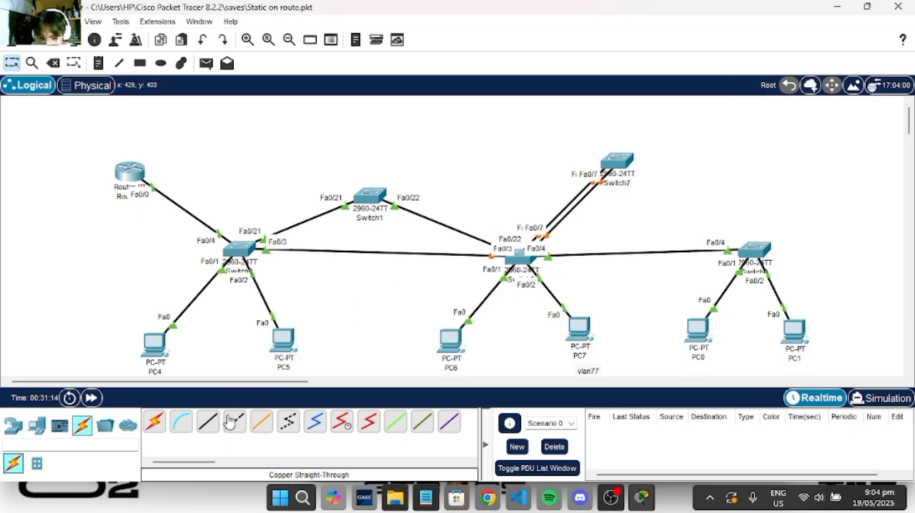
- Add a third copper straight-through link from Switch3 to Switch7, using FastEthernet0/8 on both switches
{"action": "left_click", "coordinate": [207, 422]}
{"action": "left_click", "coordinate": [519, 258]}
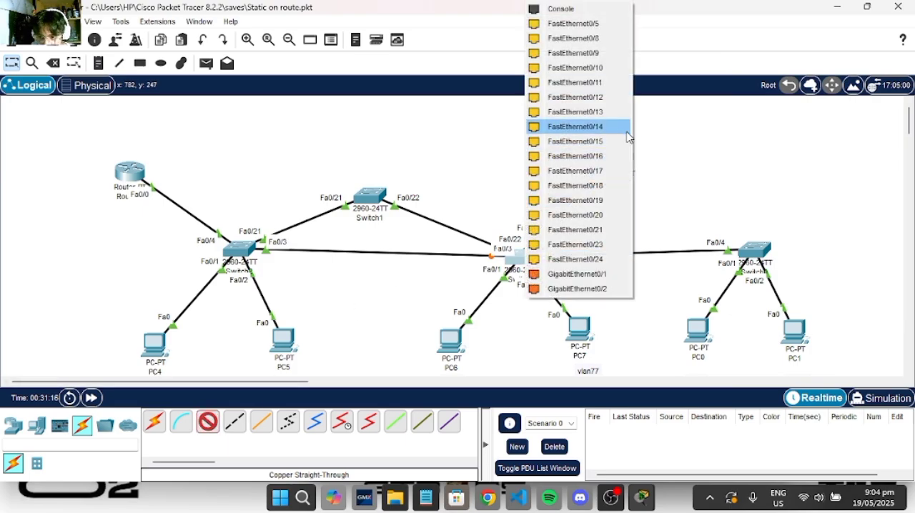
{"action": "left_click", "coordinate": [607, 52]}
{"action": "left_click", "coordinate": [617, 165]}
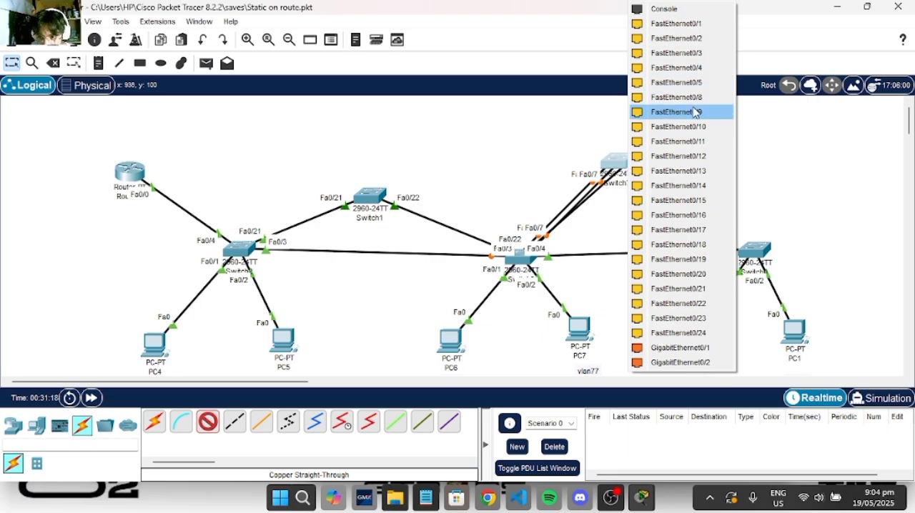
{"action": "left_click", "coordinate": [677, 97]}
- Connect the switch above PC0 and PC1 to Switch7 with a copper straight-through cable on FastEthernet0/9 at both ends
{"action": "left_click", "coordinate": [207, 421]}
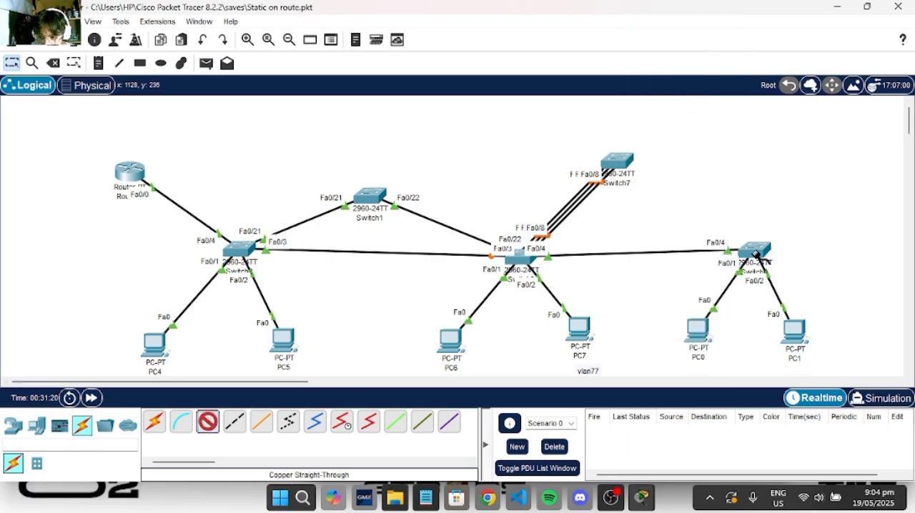
{"action": "left_click", "coordinate": [754, 250]}
{"action": "left_click", "coordinate": [817, 97]}
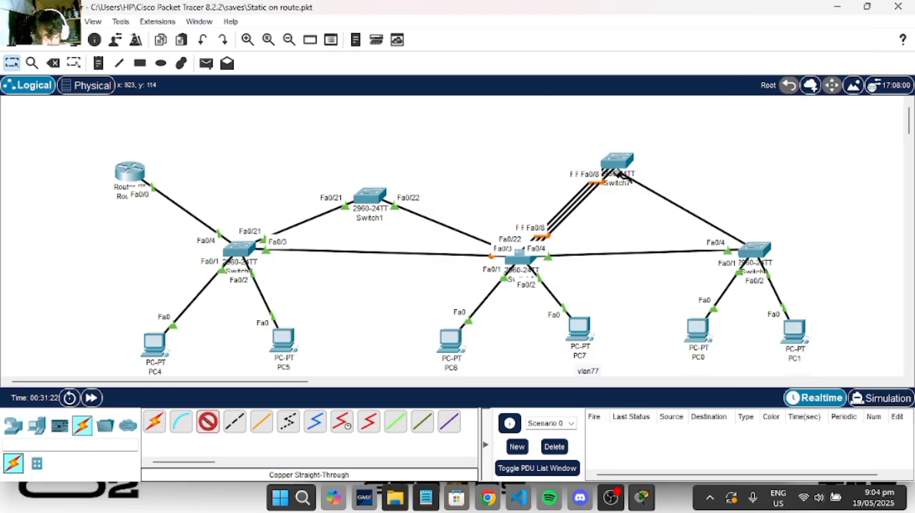
{"action": "left_click", "coordinate": [614, 163]}
{"action": "left_click", "coordinate": [679, 97]}
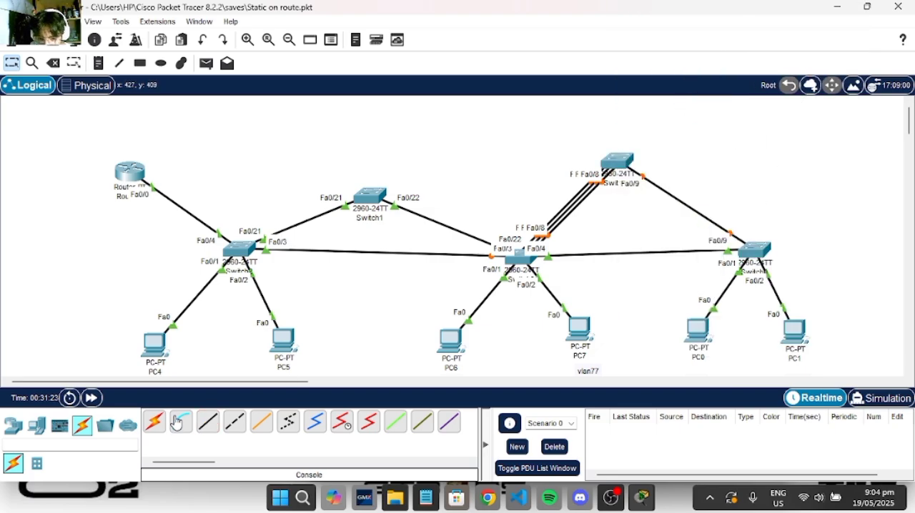
- Add a second copper straight-through link from the switch above PC0 and PC1 to Switch7, using FastEthernet0/10 on both
{"action": "left_click", "coordinate": [207, 421]}
{"action": "left_click", "coordinate": [773, 246]}
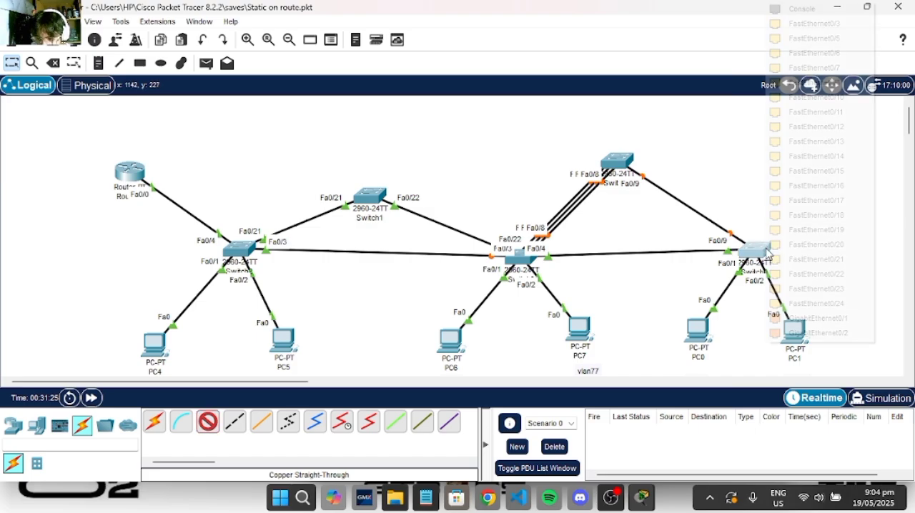
{"action": "left_click", "coordinate": [822, 95]}
{"action": "left_click", "coordinate": [619, 163]}
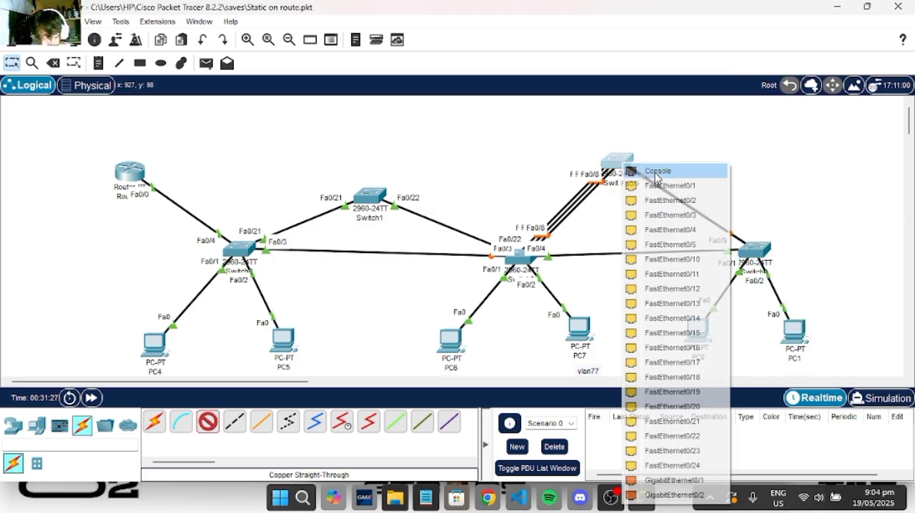
{"action": "left_click", "coordinate": [674, 257]}
- Connect Switch3 to the switch above PC0 and PC1 with a copper straight-through cable on FastEthernet0/5 at both ends
{"action": "left_click", "coordinate": [207, 422]}
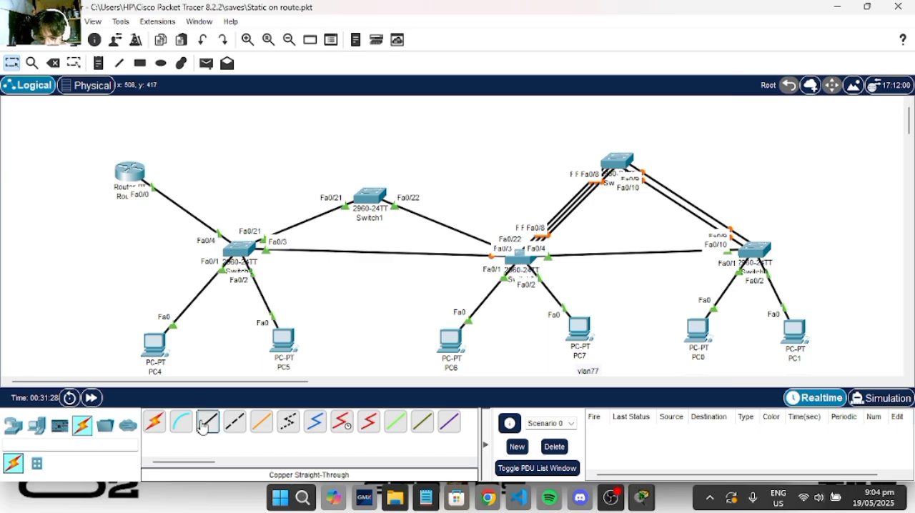
{"action": "left_click", "coordinate": [521, 263]}
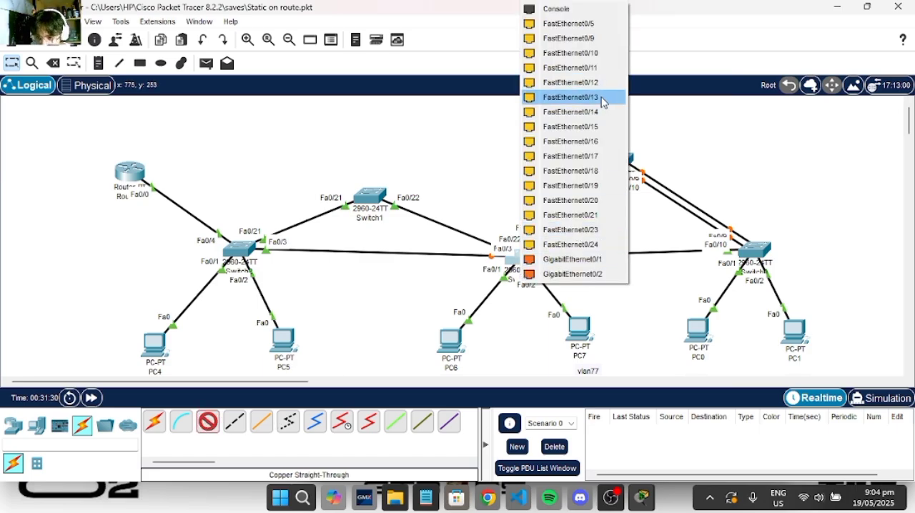
{"action": "left_click", "coordinate": [586, 27]}
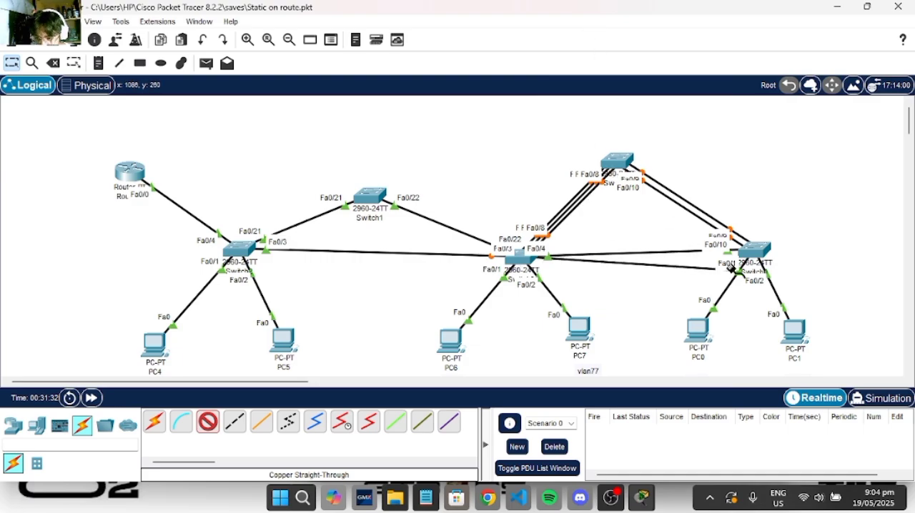
{"action": "left_click", "coordinate": [755, 250]}
{"action": "left_click", "coordinate": [790, 38]}
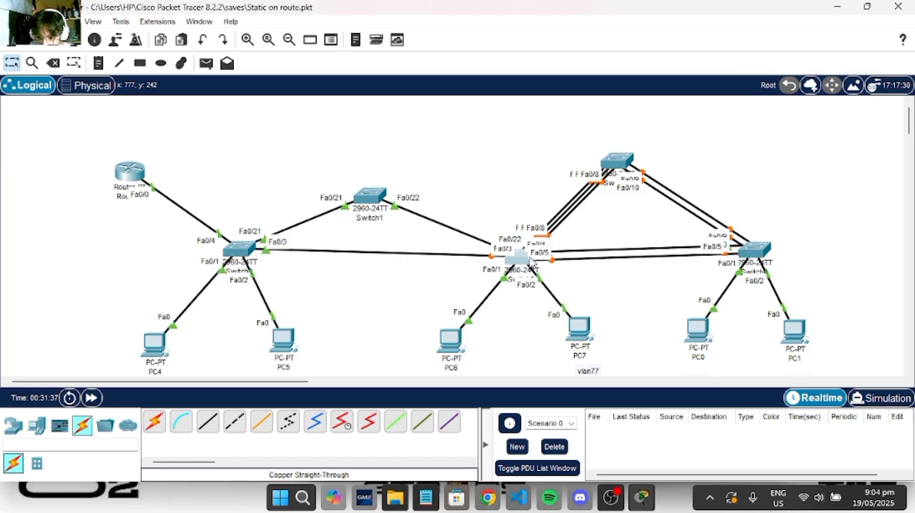
- Open Switch3's command line and exit interface configuration to global configuration mode
{"action": "left_click", "coordinate": [522, 262]}
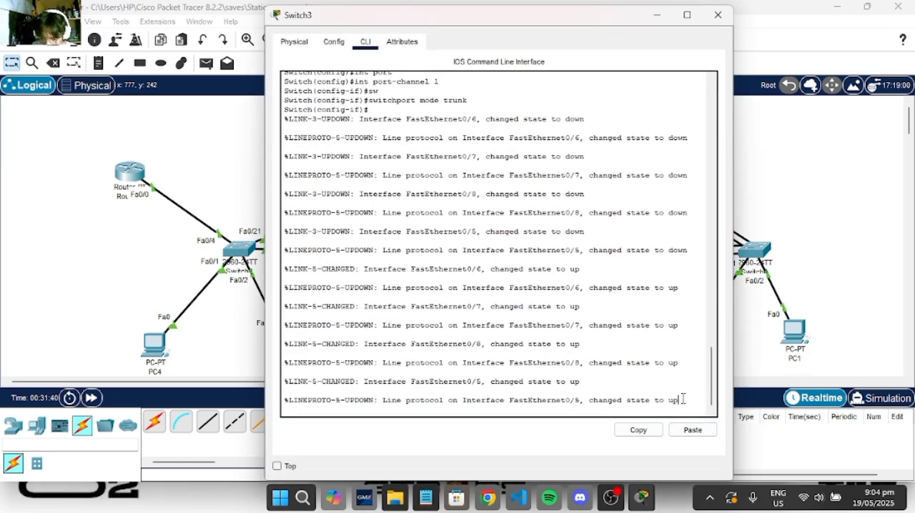
{"action": "key", "text": "Return"}
{"action": "key", "text": "Return"}
{"action": "key", "text": "Return"}
{"action": "key", "text": "Return"}
{"action": "key", "text": "Return"}
{"action": "key", "text": "Return"}
{"action": "type", "text": "exit"}
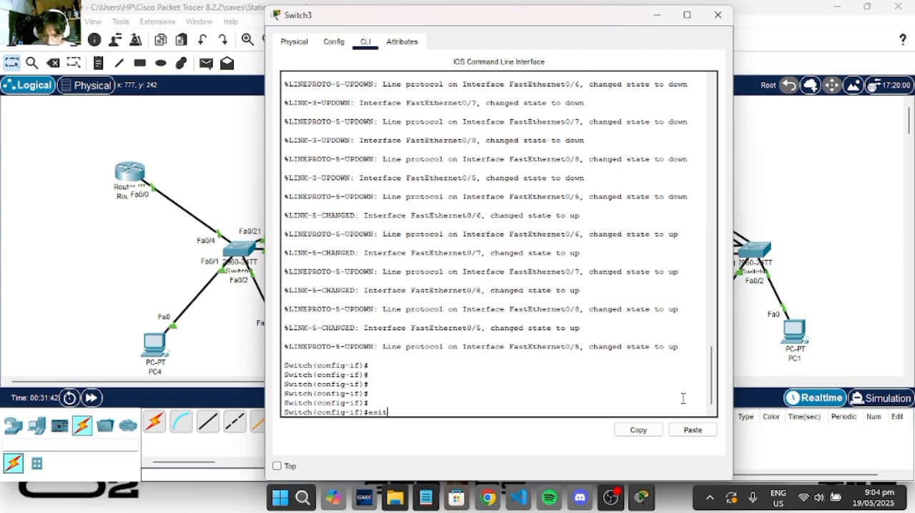
{"action": "key", "text": "Return"}
{"action": "key", "text": "Return"}
{"action": "key", "text": "Return"}
{"action": "key", "text": "Return"}
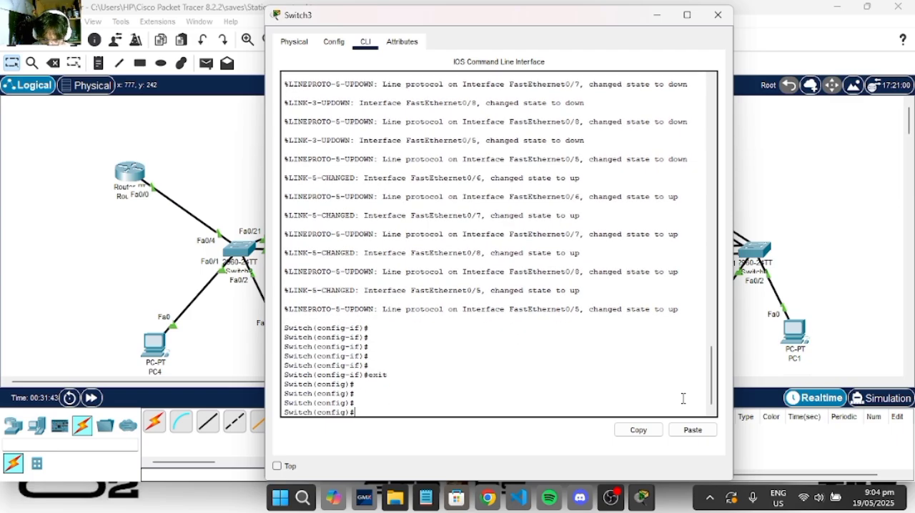
{"action": "key", "text": "Return"}
{"action": "key", "text": "Return"}
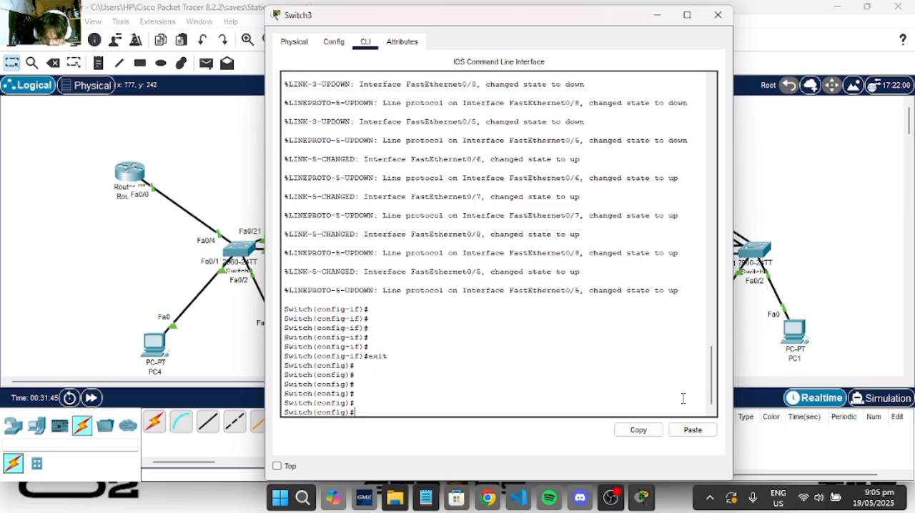
- Assign Switch3's interface range fa0/6-8 to channel-group 1 in active mode, and exit to global configuration mode
{"action": "type", "text": "int range"}
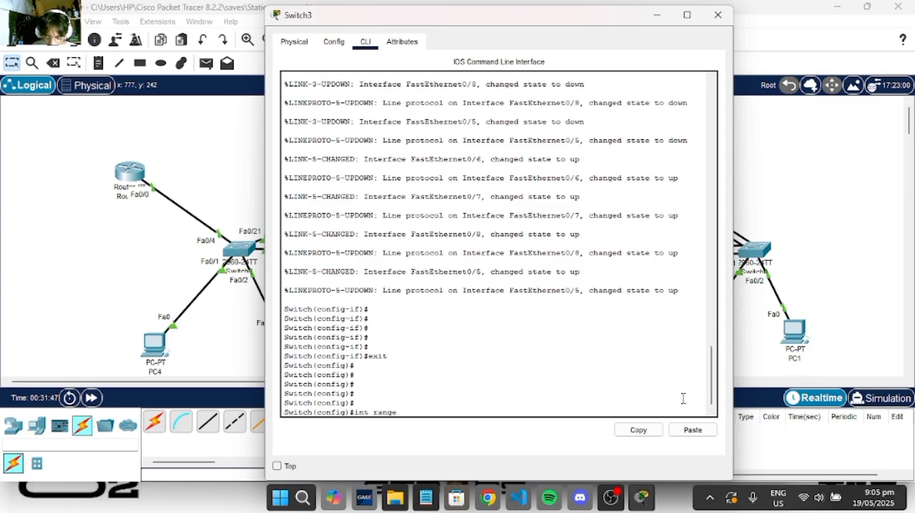
{"action": "type", "text": " fa0/6"}
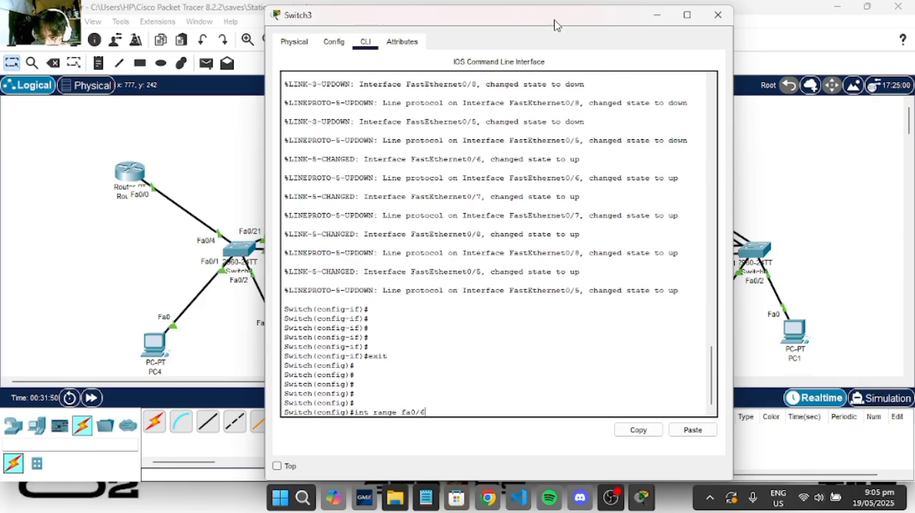
{"action": "left_click_drag", "start_coordinate": [555, 23], "coordinate": [291, 48]}
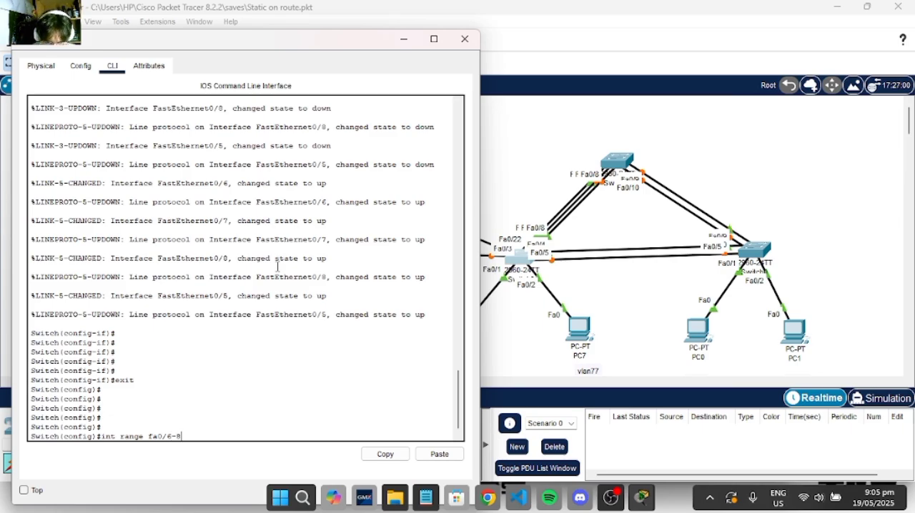
{"action": "type", "text": "6-8"}
{"action": "key", "text": "Return"}
{"action": "type", "text": "chan"}
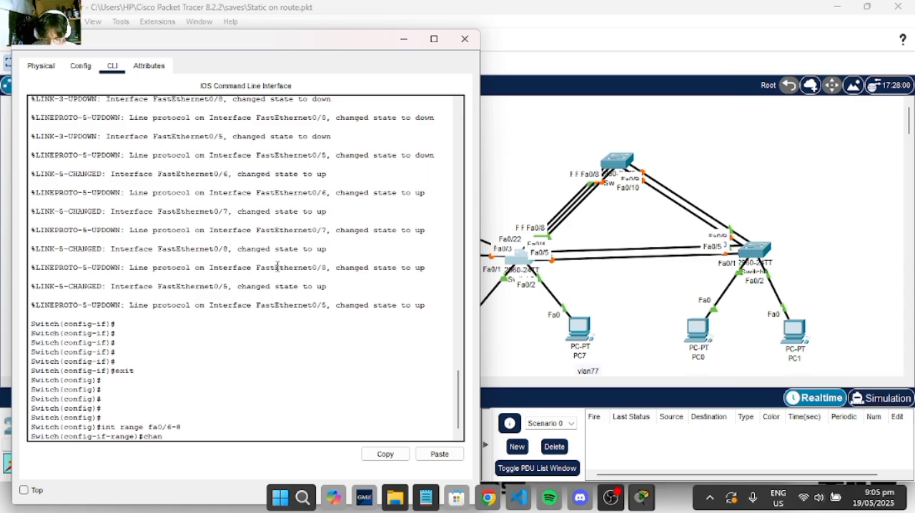
{"action": "type", "text": "nel-gr"}
{"action": "key", "text": "Tab"}
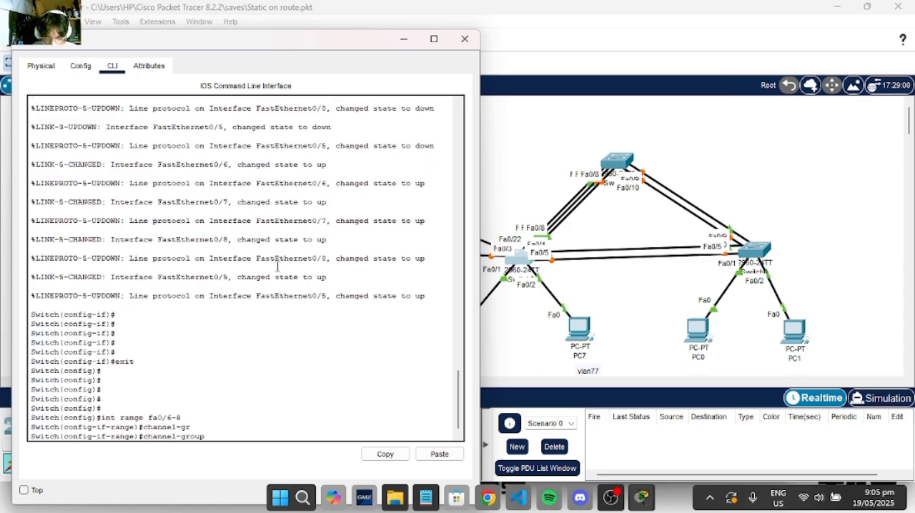
{"action": "type", "text": "1 mode active"}
{"action": "key", "text": "Return"}
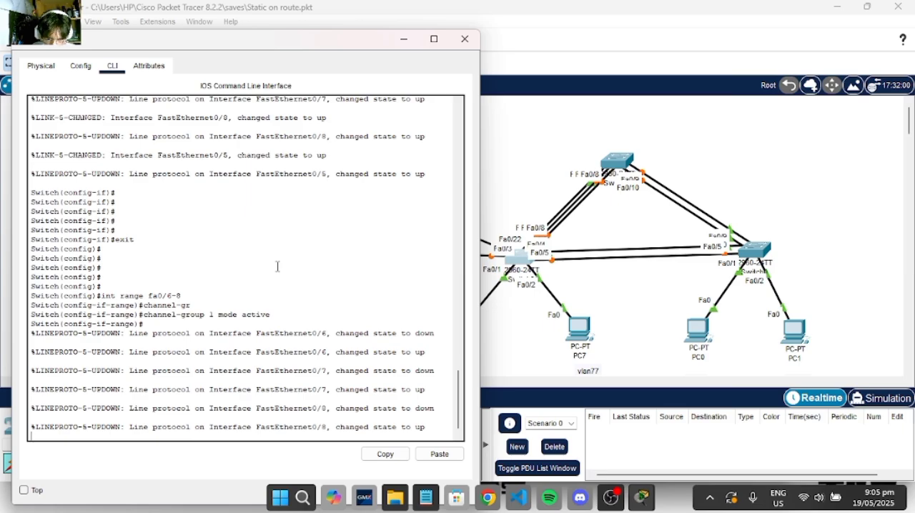
{"action": "key", "text": "Return"}
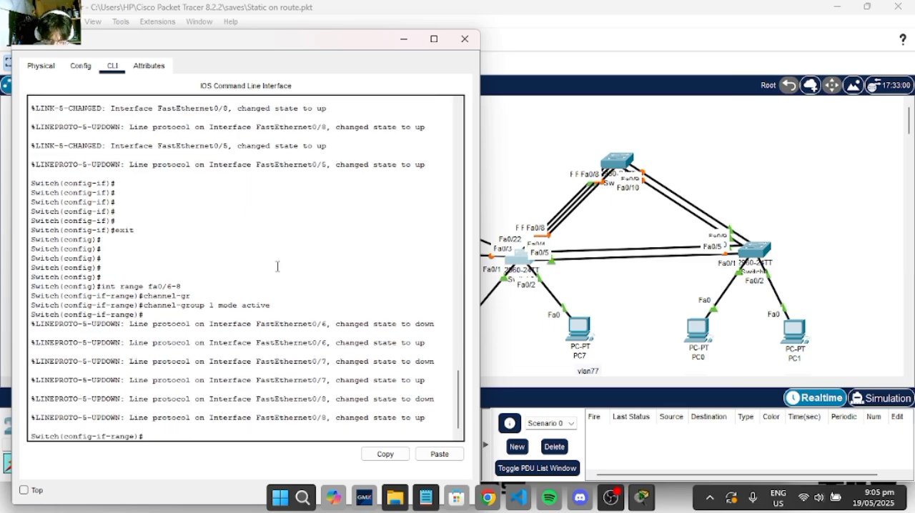
{"action": "type", "text": "exit"}
{"action": "key", "text": "Return"}
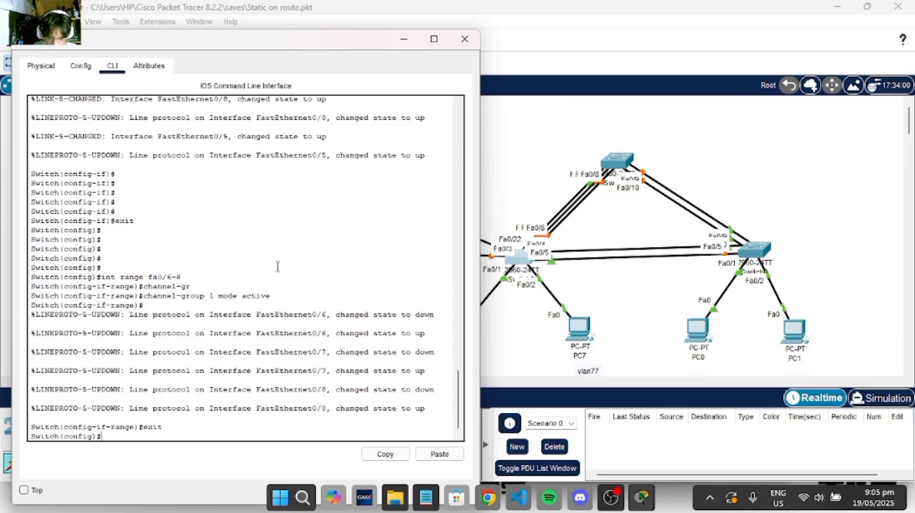
- Set interface port-channel 1 on Switch3 to switchport mode trunk
{"action": "type", "text": "int "}
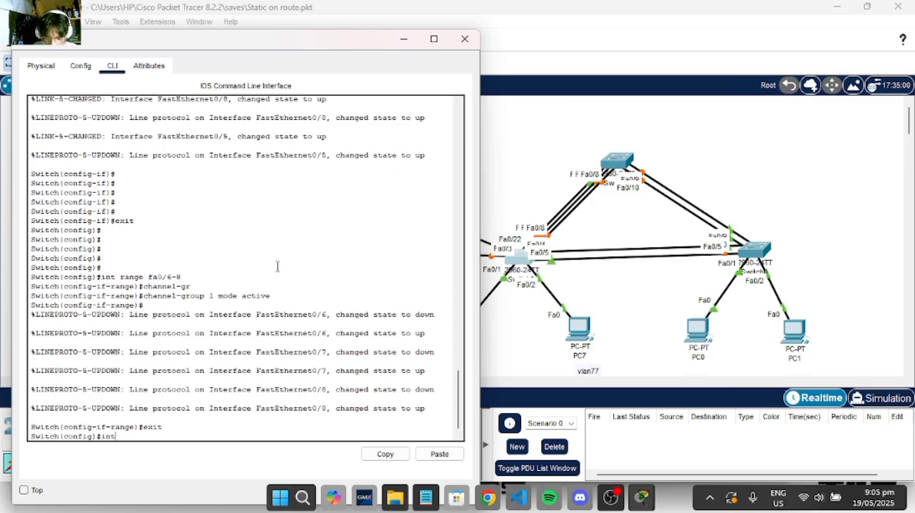
{"action": "type", "text": "port"}
{"action": "key", "text": "Tab"}
{"action": "type", "text": "1"}
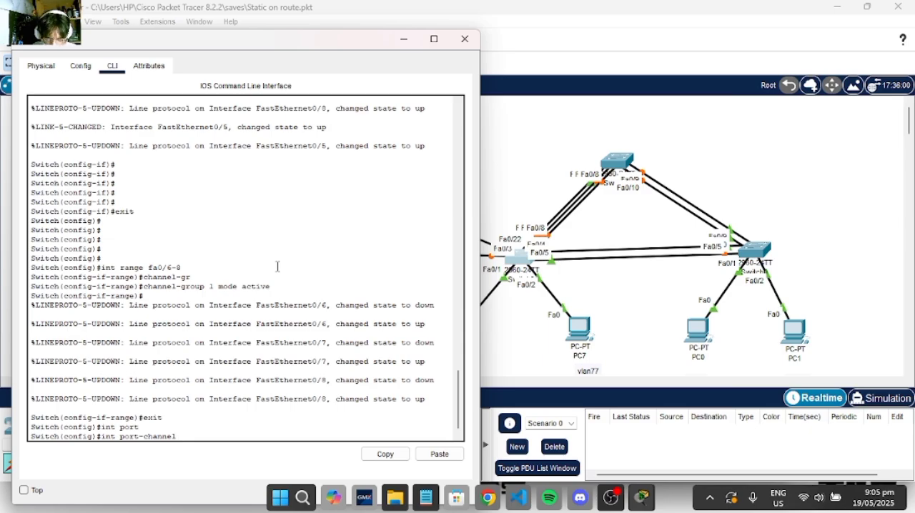
{"action": "key", "text": "Return"}
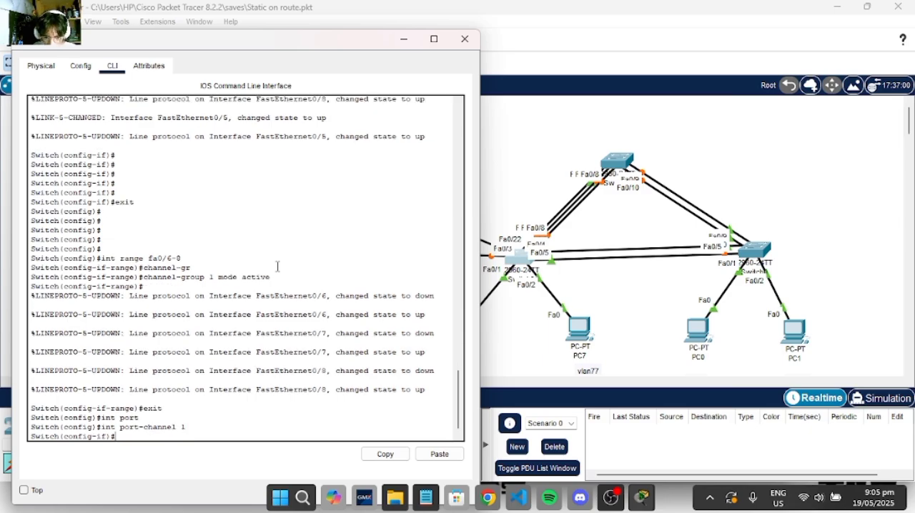
{"action": "type", "text": "sw"}
{"action": "key", "text": "Tab"}
{"action": "type", "text": "mo"}
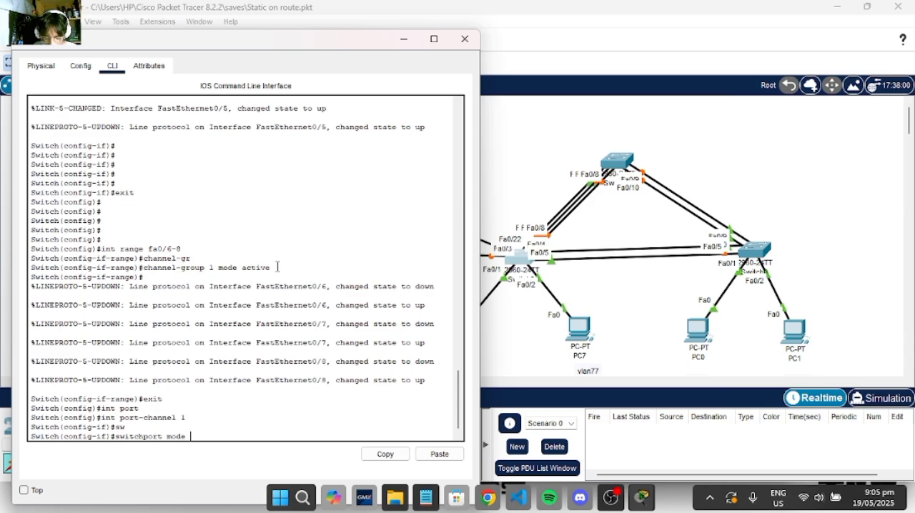
{"action": "key", "text": "Return"}
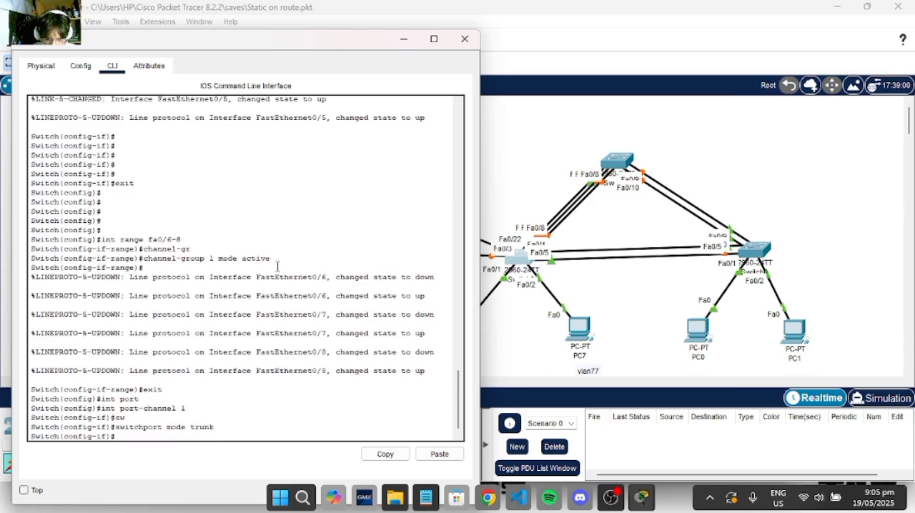
- Open Switch7's command line and enter global configuration mode through privileged mode
{"action": "left_click", "coordinate": [404, 39]}
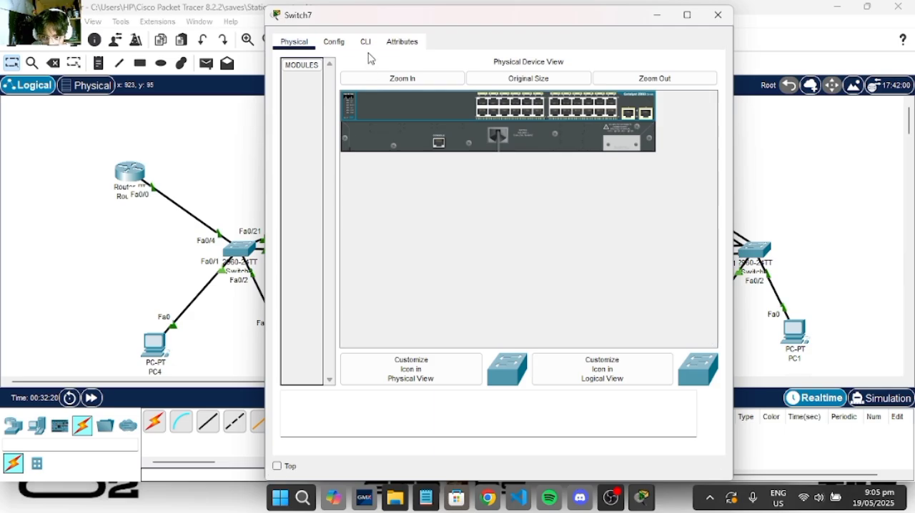
{"action": "left_click", "coordinate": [368, 47]}
{"action": "key", "text": "Return"}
{"action": "key", "text": "Return"}
{"action": "key", "text": "Return"}
{"action": "key", "text": "Return"}
{"action": "key", "text": "Return"}
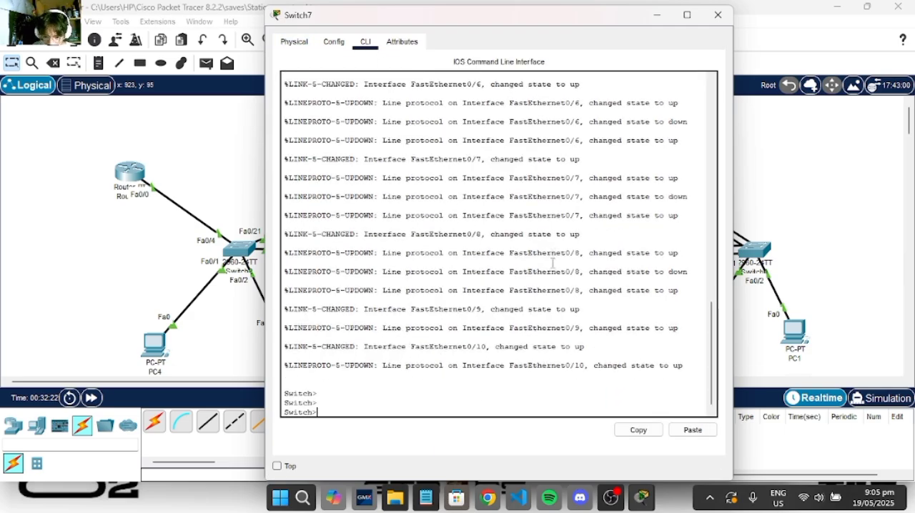
{"action": "type", "text": "enable"}
{"action": "key", "text": "Return"}
{"action": "type", "text": "ch#c"}
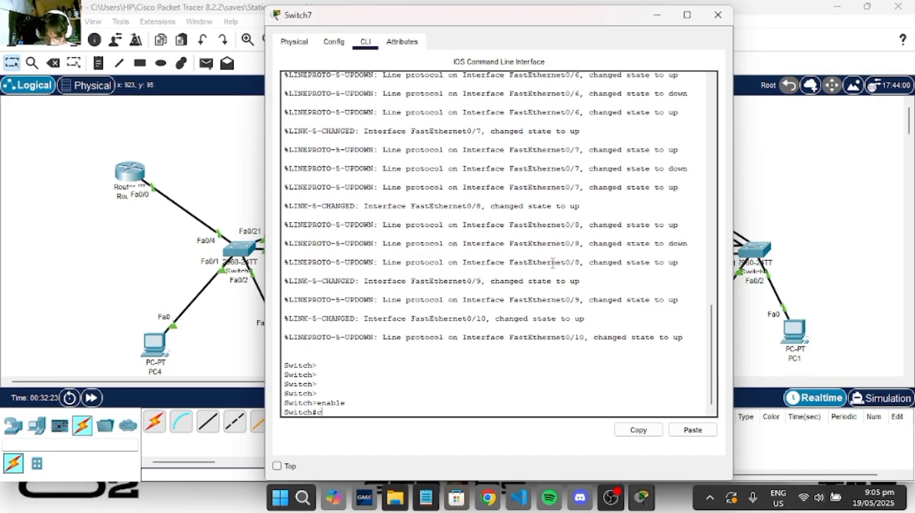
{"action": "type", "text": "onf t"}
{"action": "key", "text": "Return"}
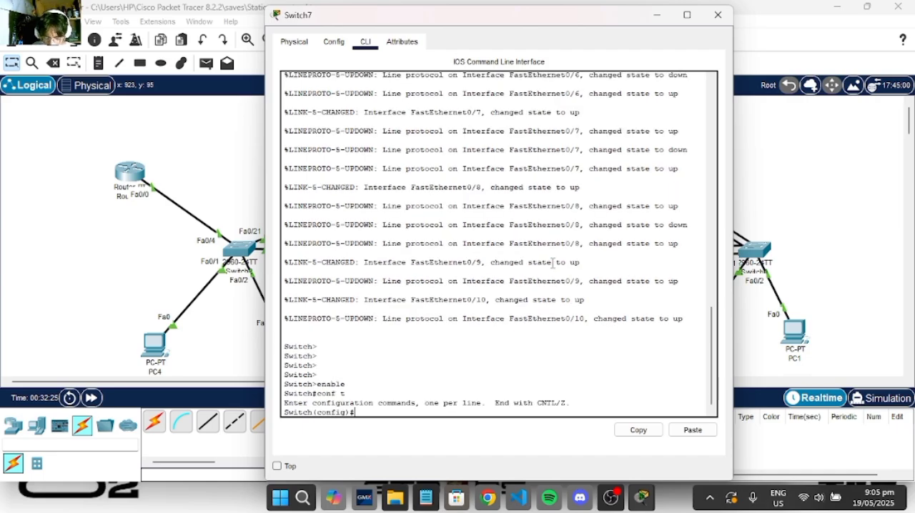
- Assign Switch7's interface range fa0/6-8 to channel-group 1 in passive mode, and exit to global configuration mode
{"action": "type", "text": "int range fa0"}
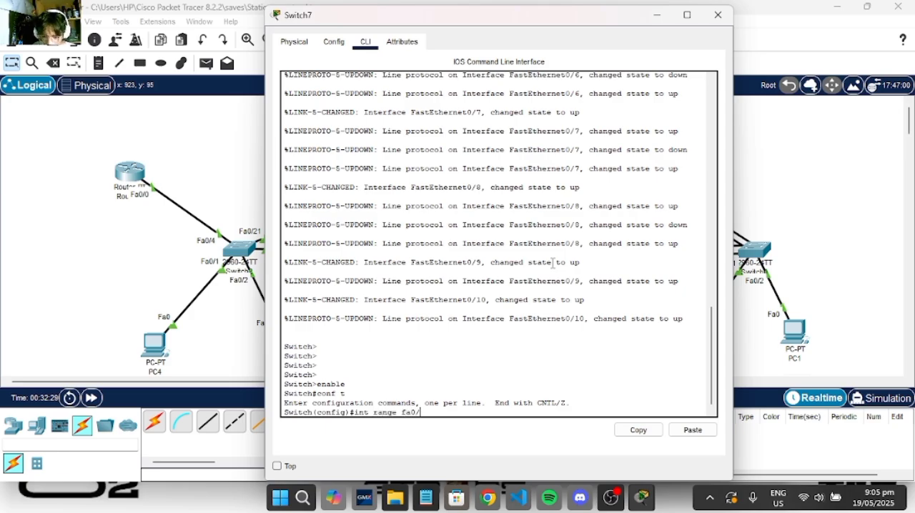
{"action": "type", "text": "/1"}
{"action": "key", "text": "BackSpace"}
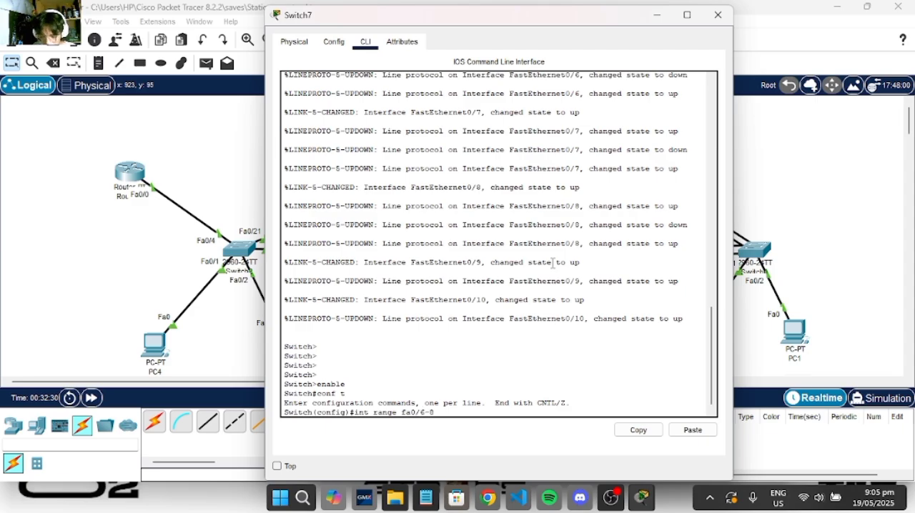
{"action": "type", "text": "6-8"}
{"action": "key", "text": "Return"}
{"action": "type", "text": "ch(config-if-range)#ch"}
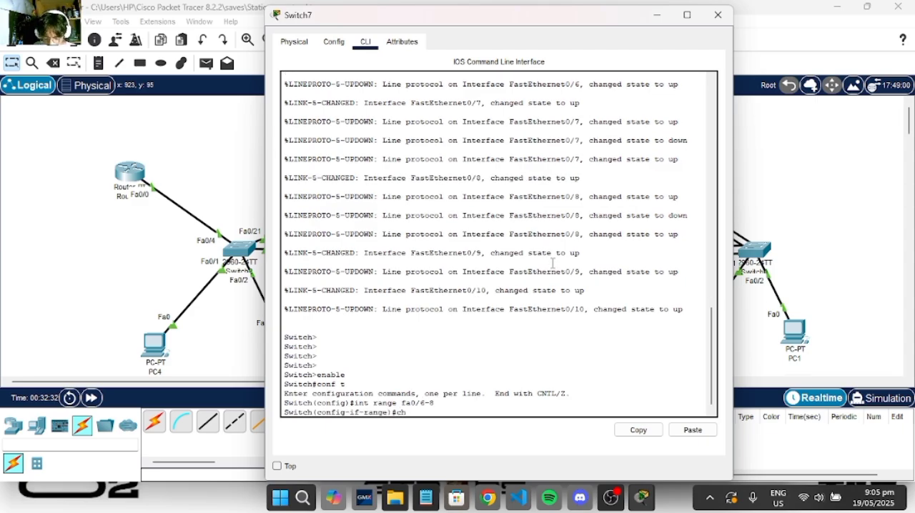
{"action": "type", "text": "annel-g"}
{"action": "key", "text": "Tab"}
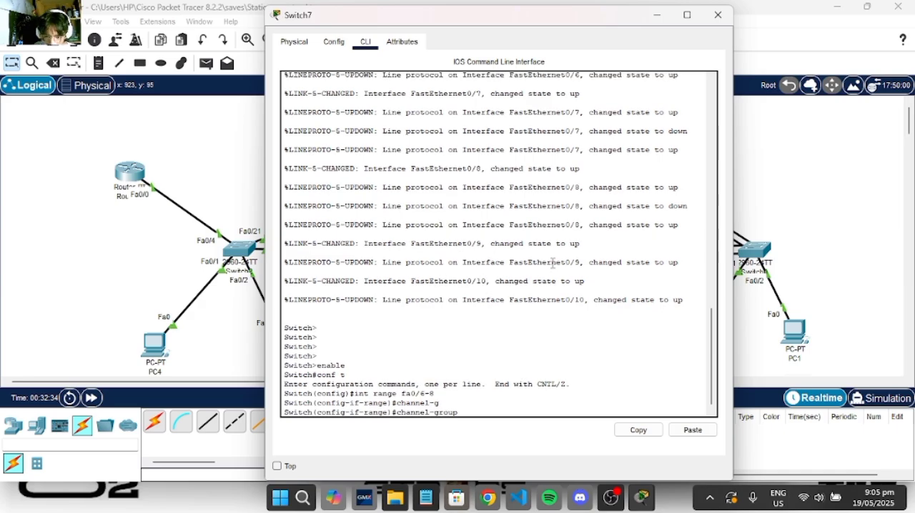
{"action": "type", "text": "1 mode"}
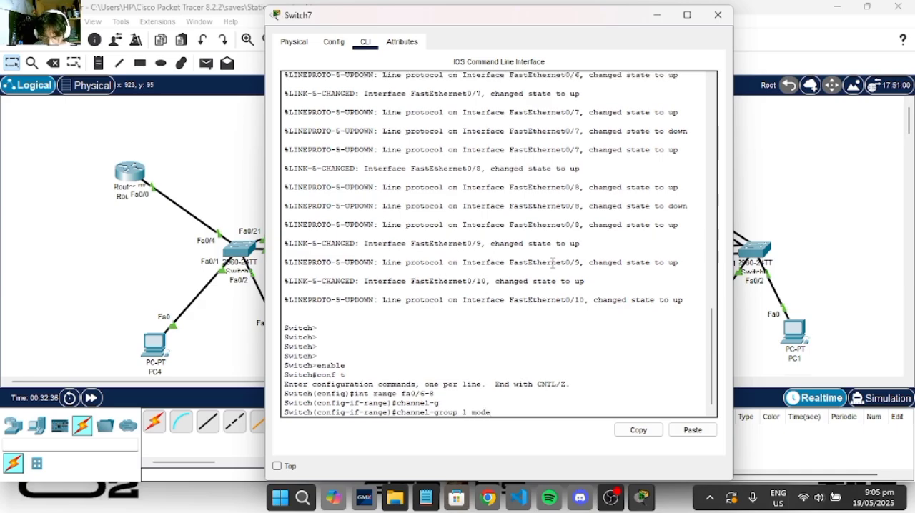
{"action": "type", "text": " passive"}
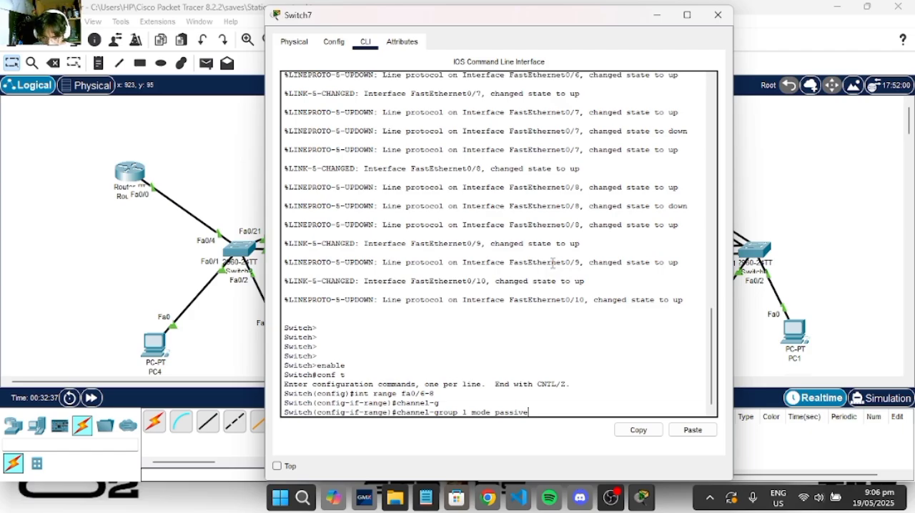
{"action": "key", "text": "Return"}
{"action": "key", "text": "Return"}
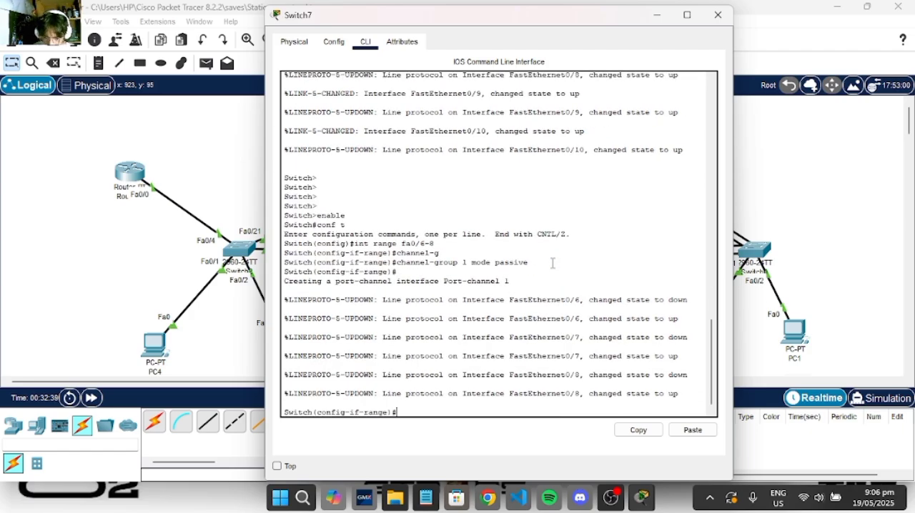
{"action": "type", "text": "exit"}
{"action": "key", "text": "Return"}
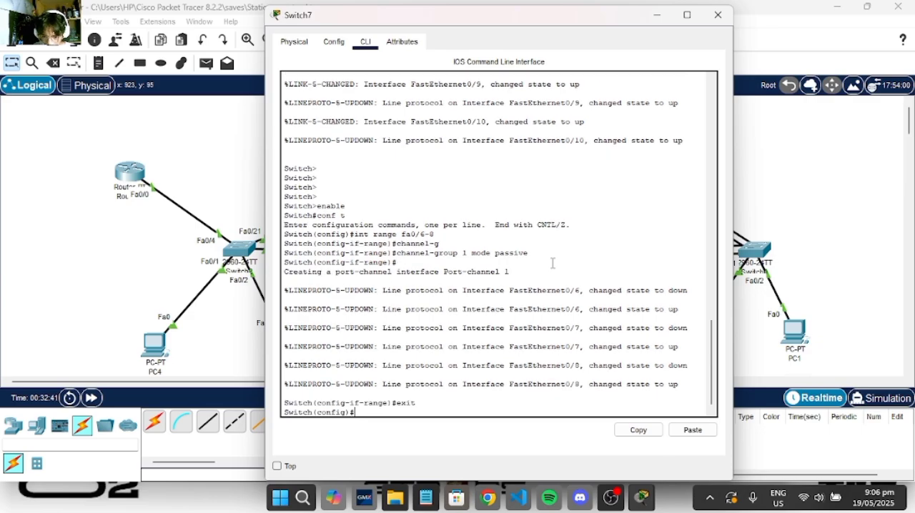
- Set interface port-channel 1 on Switch7 to switchport mode trunk, and exit to global configuration mode
{"action": "type", "text": "int p"}
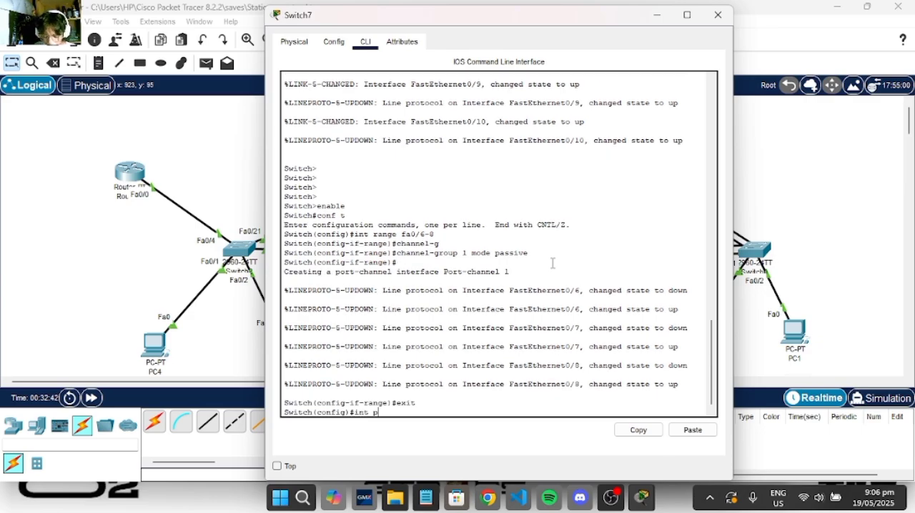
{"action": "type", "text": "ort"}
{"action": "key", "text": "Tab"}
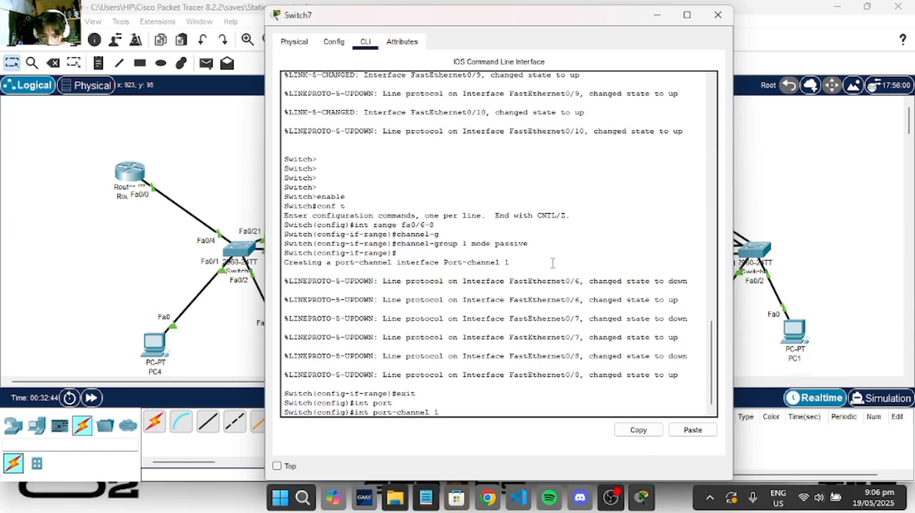
{"action": "key", "text": "Return"}
{"action": "type", "text": "sw"}
{"action": "key", "text": "Tab"}
{"action": "type", "text": "mode"}
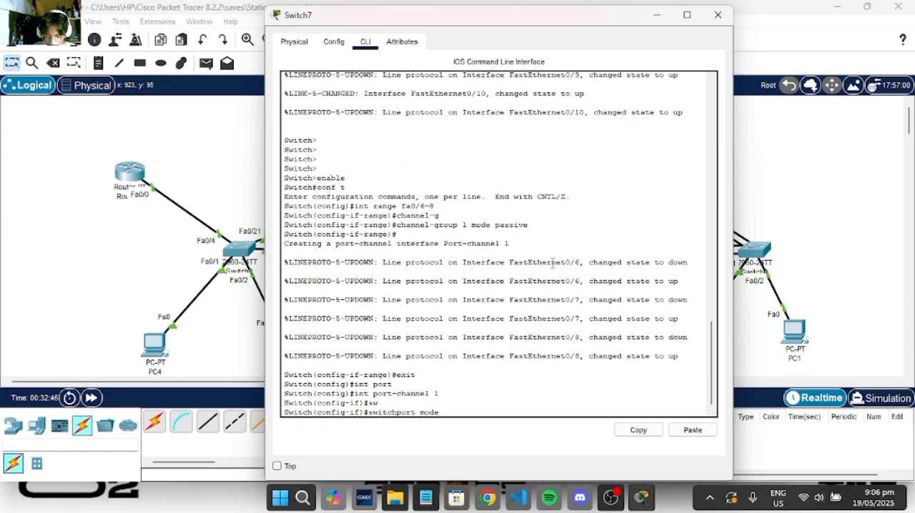
{"action": "key", "text": "Return"}
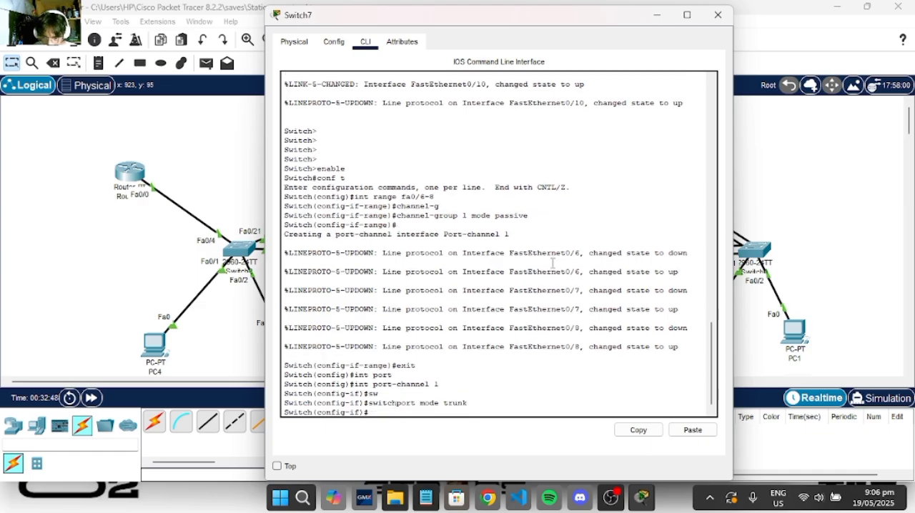
{"action": "type", "text": "exit"}
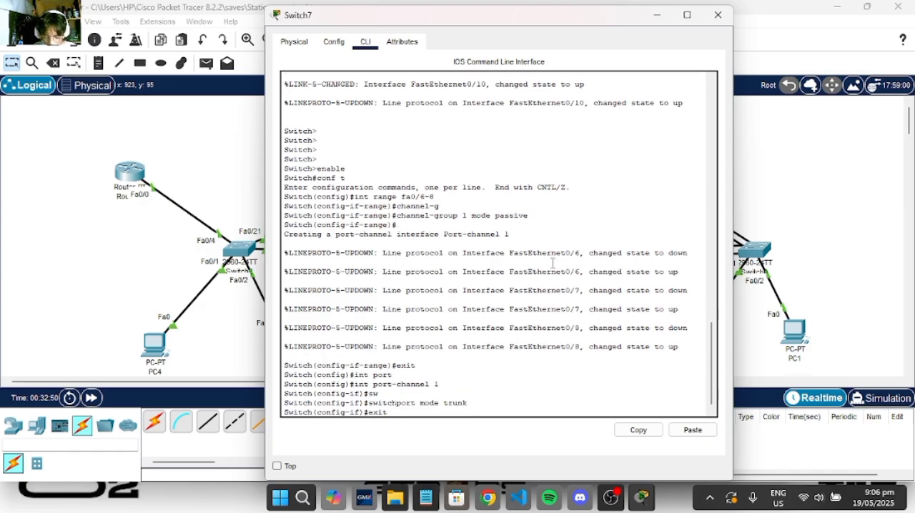
{"action": "key", "text": "Return"}
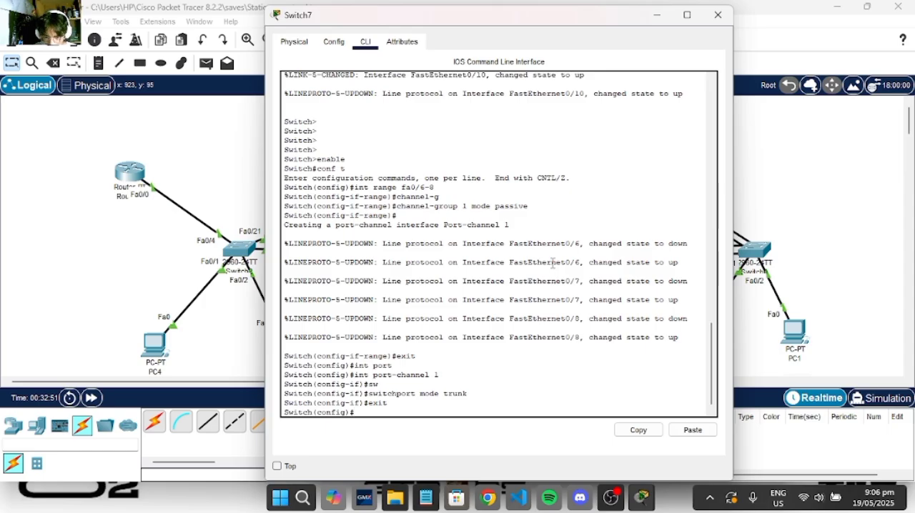
- Enter configuration of interface range fa0/9-10 on Switch7, with the network diagram's links kept in view
{"action": "left_click_drag", "start_coordinate": [526, 15], "coordinate": [336, 40]}
{"action": "type", "text": "int range"}
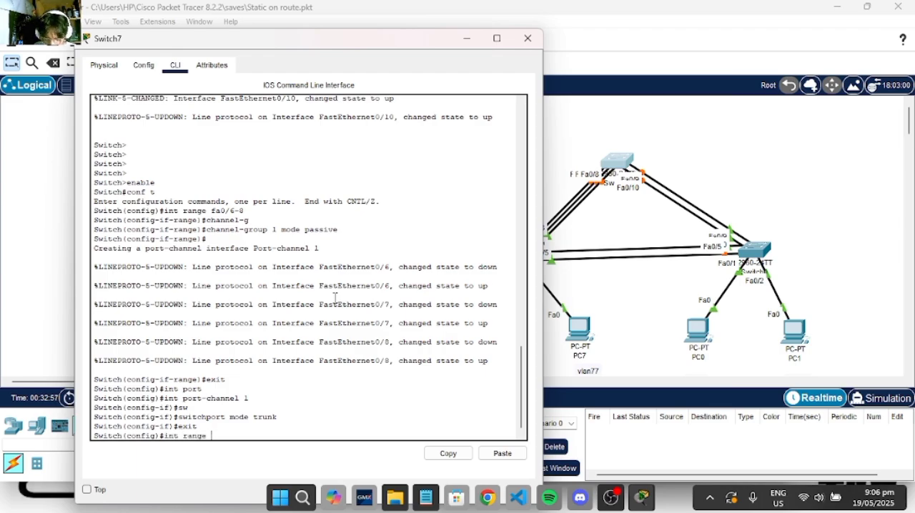
{"action": "type", "text": " fa0/"}
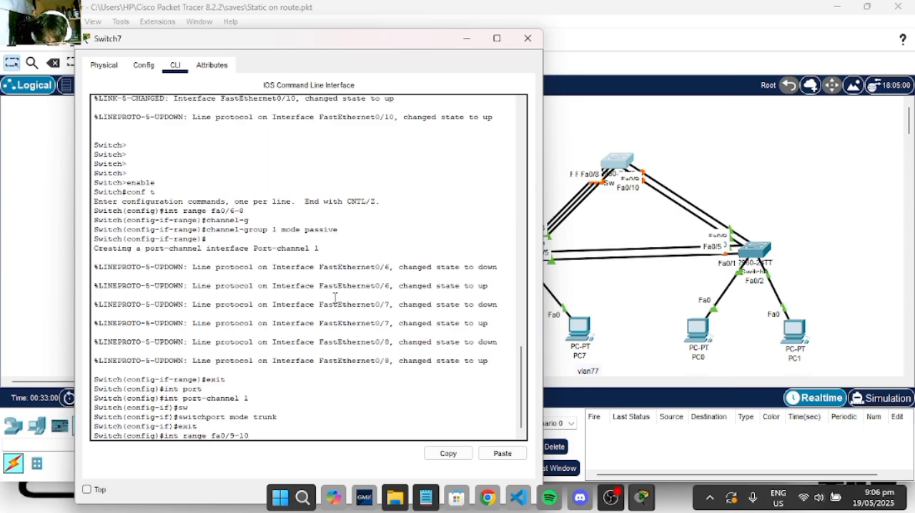
{"action": "type", "text": "9-10"}
{"action": "key", "text": "Return"}
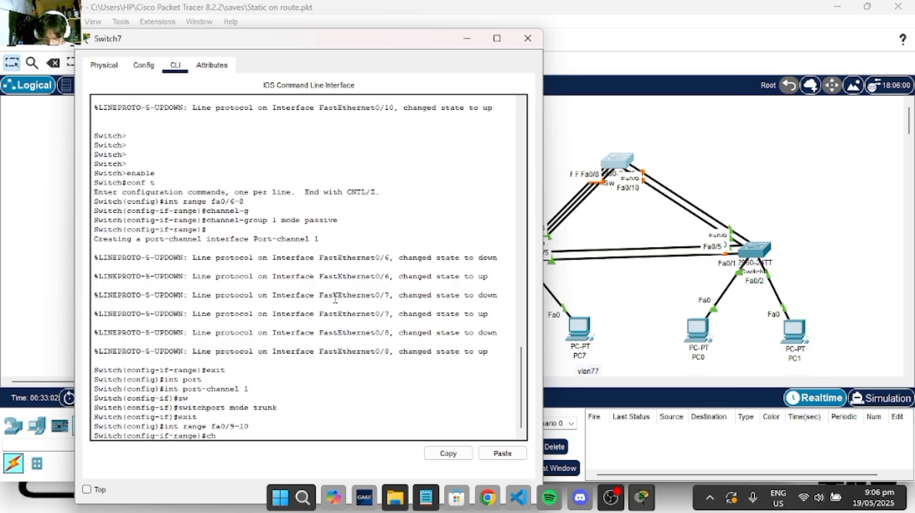
{"action": "type", "text": "channel0-"}
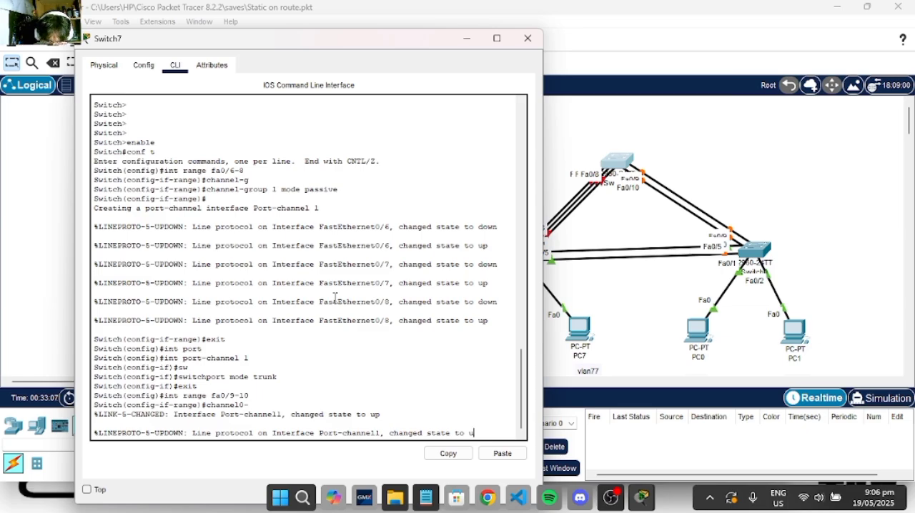
{"action": "key", "text": "Return"}
{"action": "key", "text": "Return"}
{"action": "key", "text": "Return"}
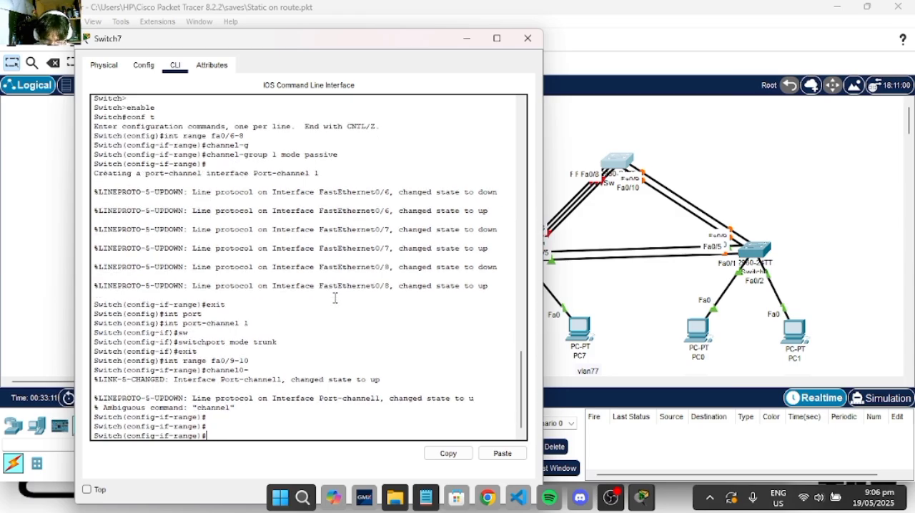
- Assign the fa0/9-10 range on Switch7 to channel-group 2 in auto mode, and exit to global configuration mode
{"action": "type", "text": "chann"}
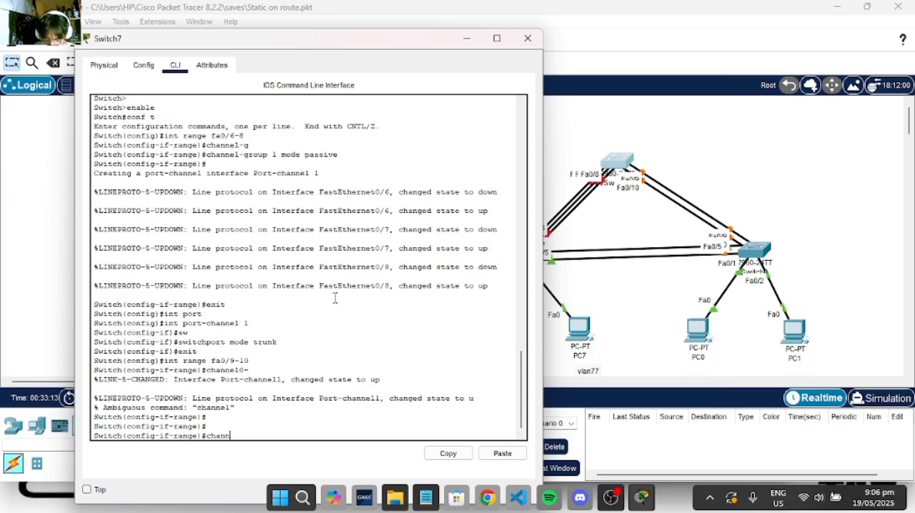
{"action": "type", "text": "el-g"}
{"action": "key", "text": "Tab"}
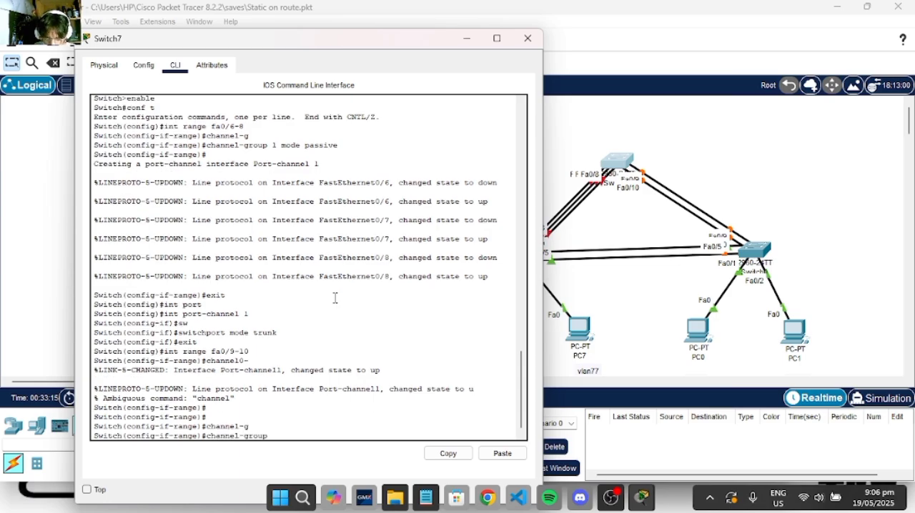
{"action": "type", "text": "2 mode"}
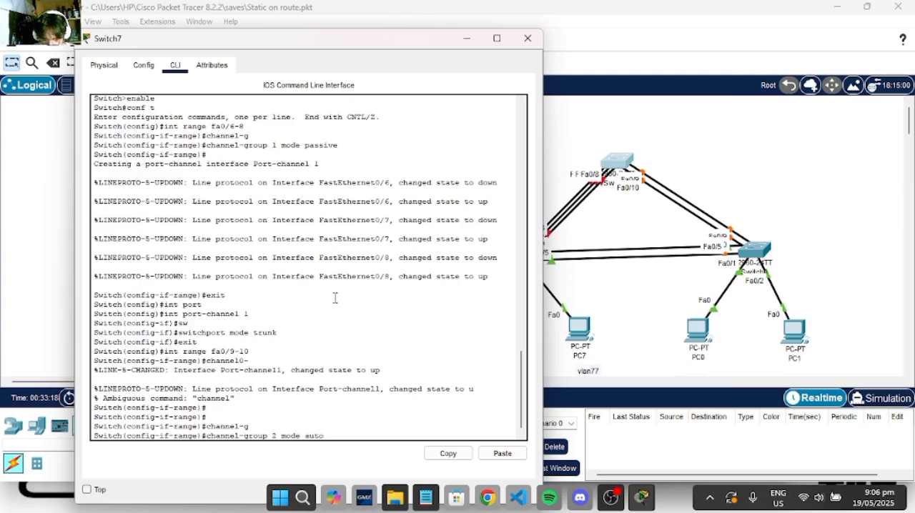
{"action": "type", "text": " auto"}
{"action": "key", "text": "Return"}
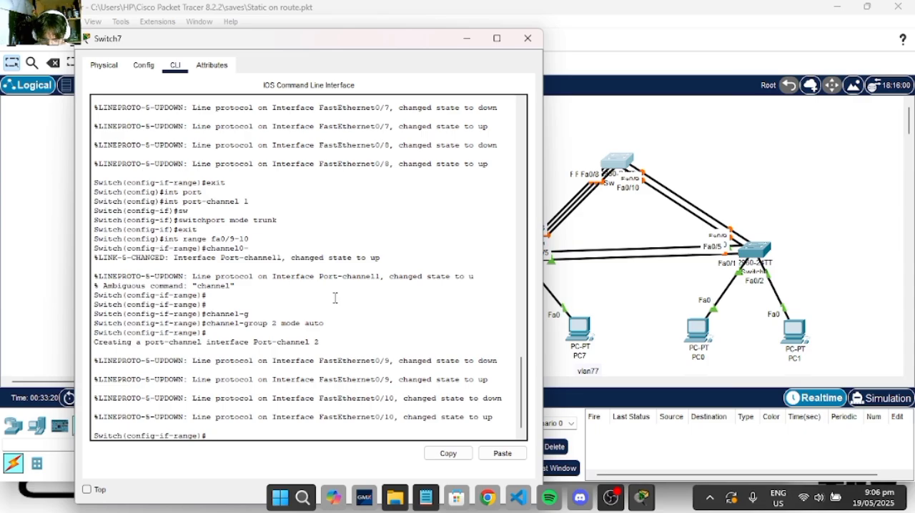
{"action": "type", "text": "exit"}
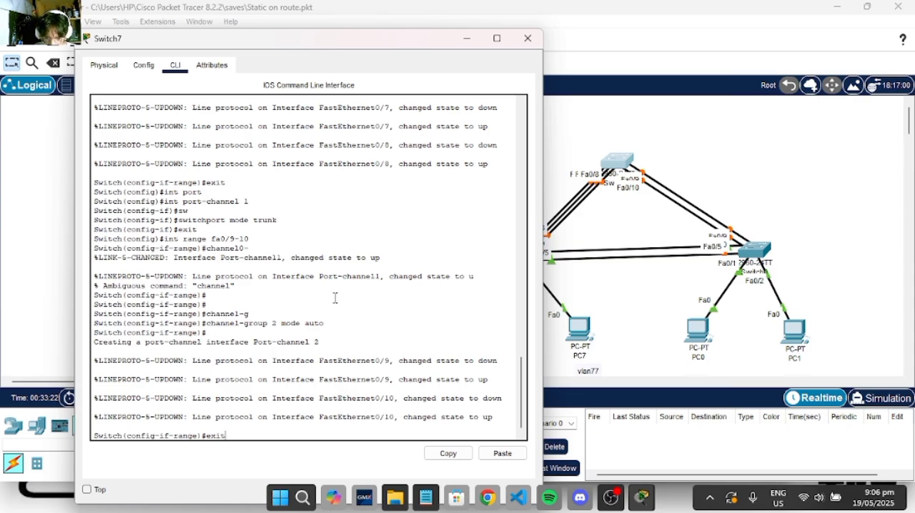
{"action": "key", "text": "Return"}
- Set interface port-channel 2 on Switch7 to switchport mode trunk
{"action": "type", "text": "int por"}
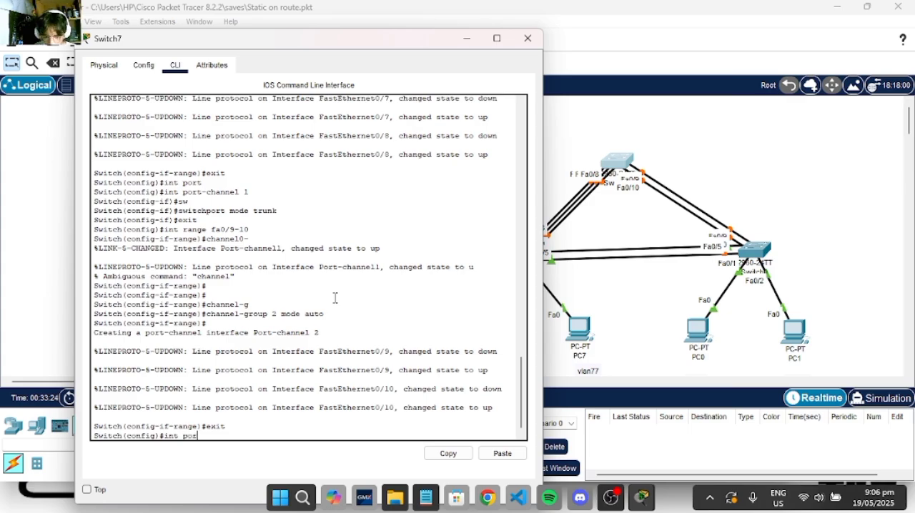
{"action": "type", "text": "t"}
{"action": "key", "text": "Tab"}
{"action": "type", "text": "2"}
{"action": "key", "text": "Return"}
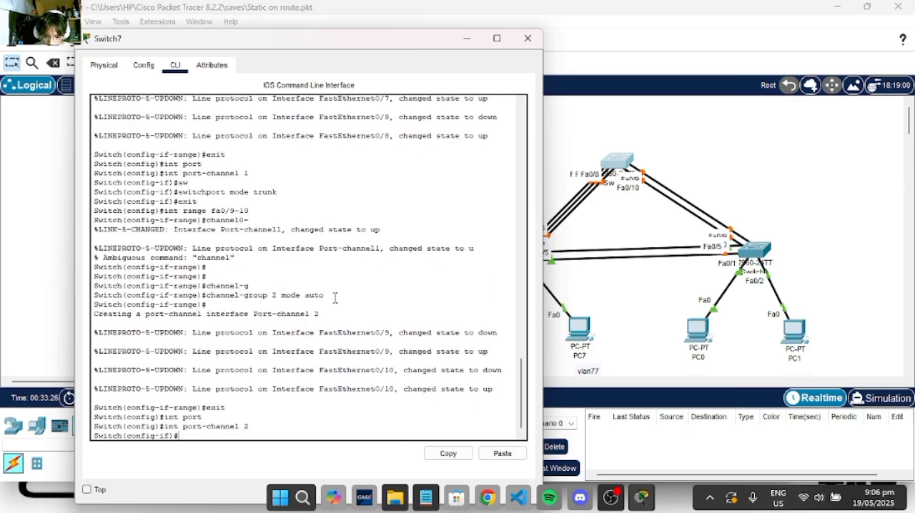
{"action": "type", "text": "sw"}
{"action": "key", "text": "Return"}
{"action": "type", "text": "switchport mode t"}
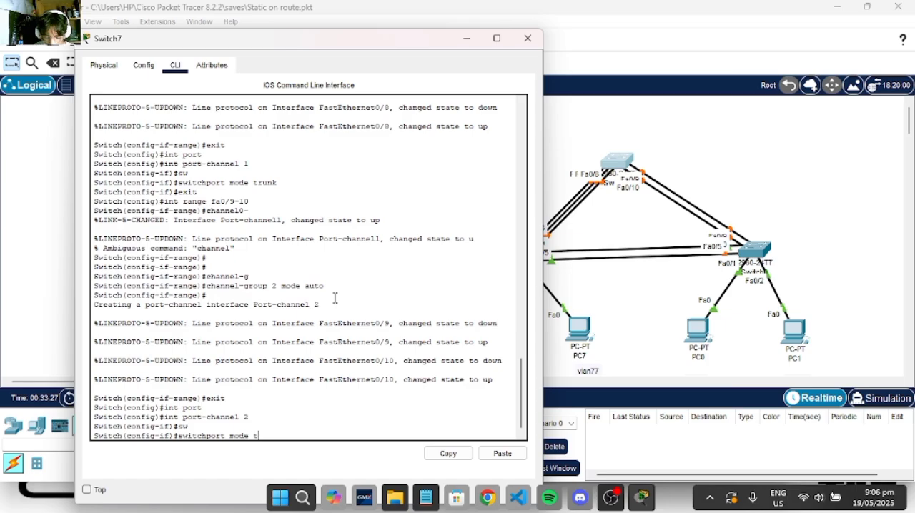
{"action": "type", "text": "runk"}
{"action": "key", "text": "Return"}
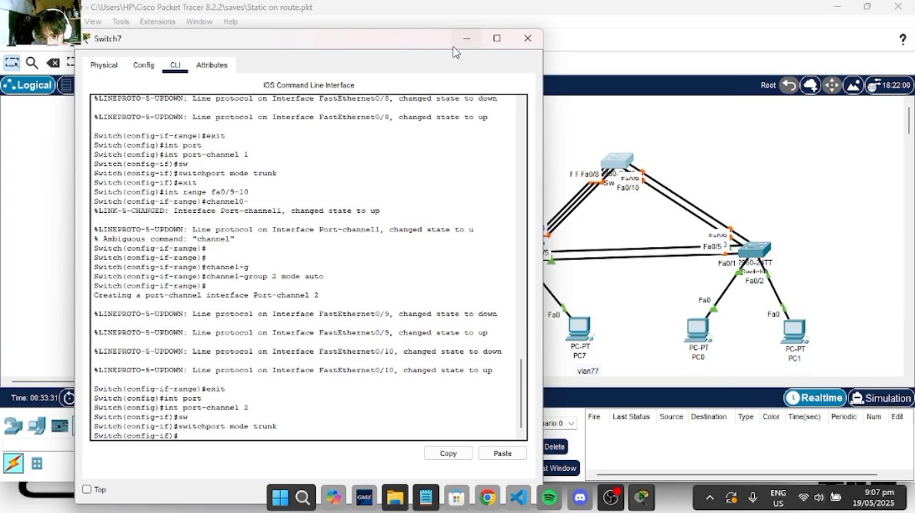
- Put Switch7's window away and open the command line of Switch0, the switch above PC0 and PC1
{"action": "left_click_drag", "start_coordinate": [410, 38], "coordinate": [393, 25]}
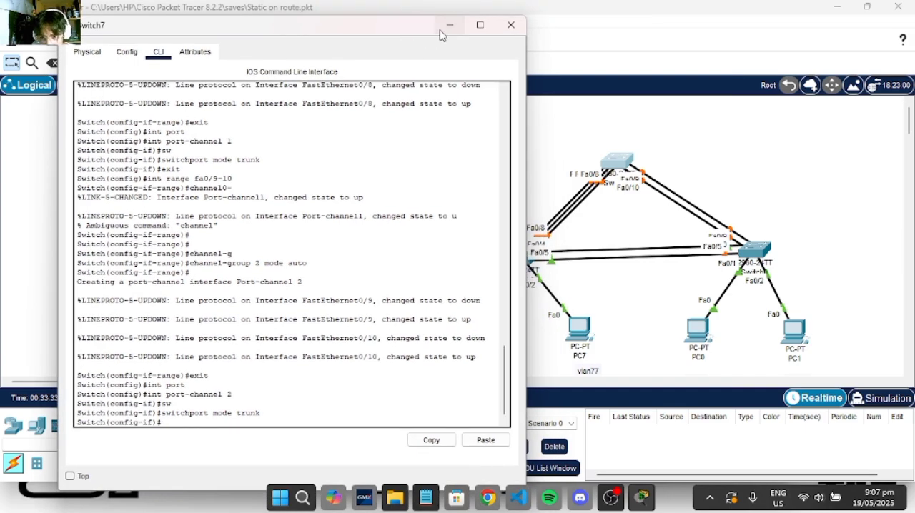
{"action": "left_click", "coordinate": [446, 27]}
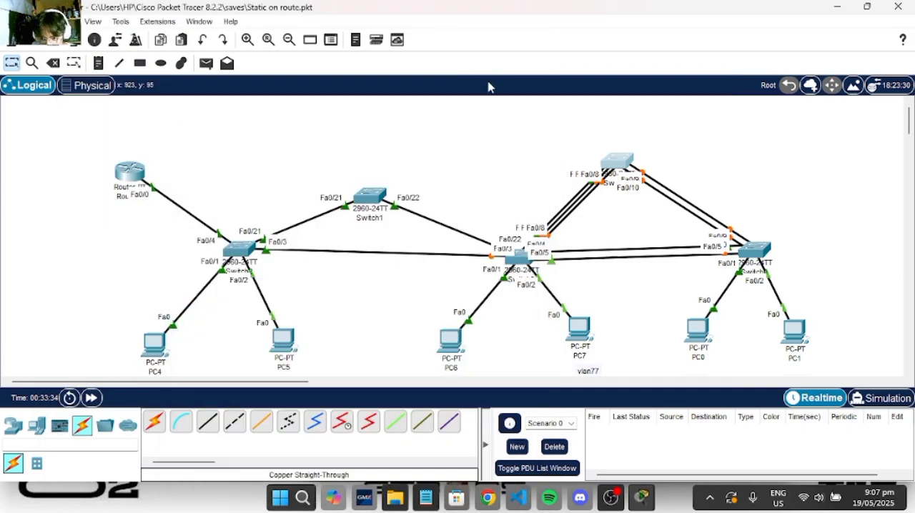
{"action": "left_click", "coordinate": [763, 263]}
{"action": "left_click_drag", "start_coordinate": [492, 22], "coordinate": [338, 41]}
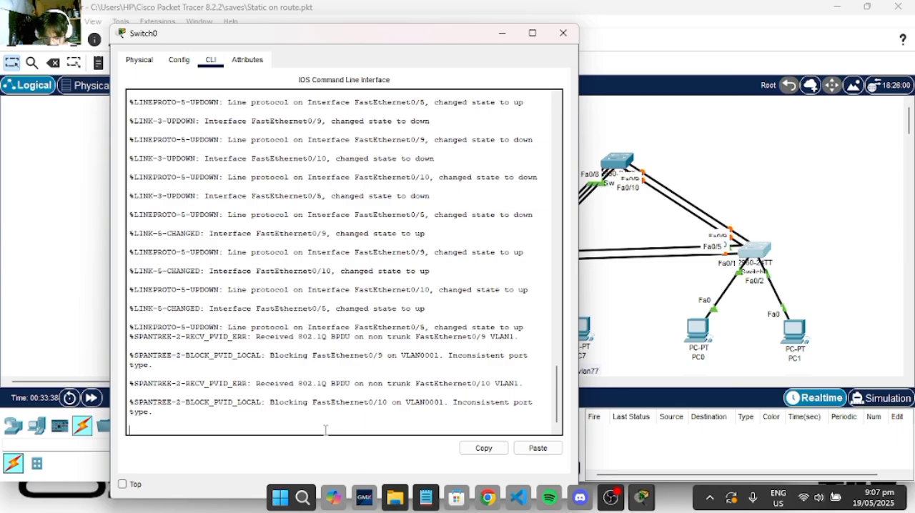
- Enter privileged EXEC mode and global configuration mode on Switch0
{"action": "key", "text": "Return"}
{"action": "key", "text": "Return"}
{"action": "key", "text": "Return"}
{"action": "key", "text": "Return"}
{"action": "type", "text": "enable"}
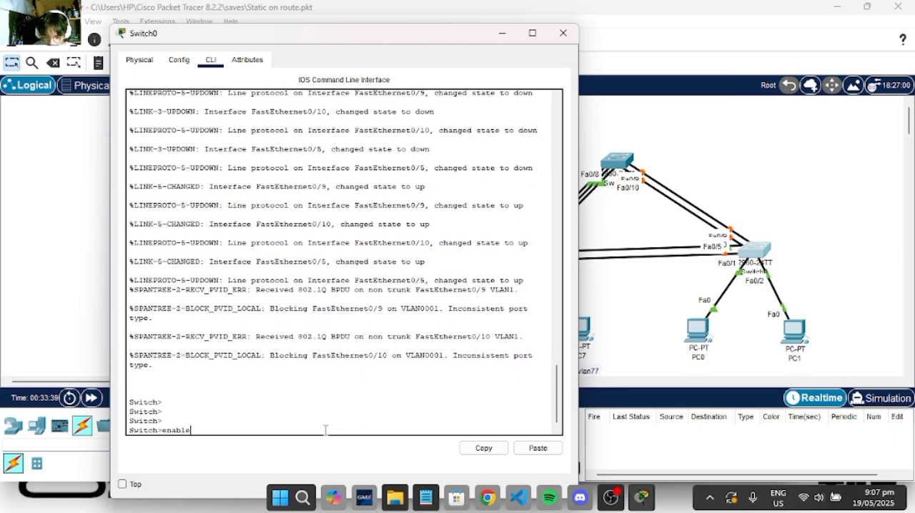
{"action": "key", "text": "Return"}
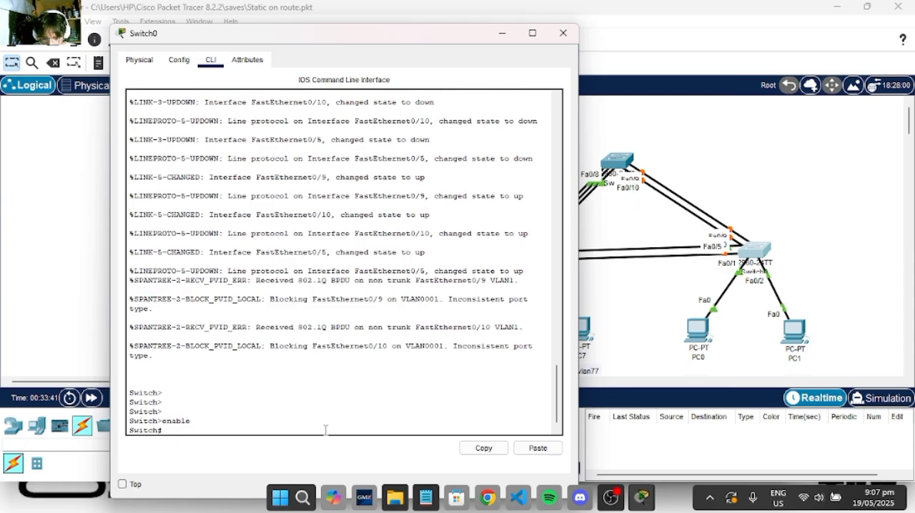
{"action": "type", "text": "conf t"}
{"action": "key", "text": "Return"}
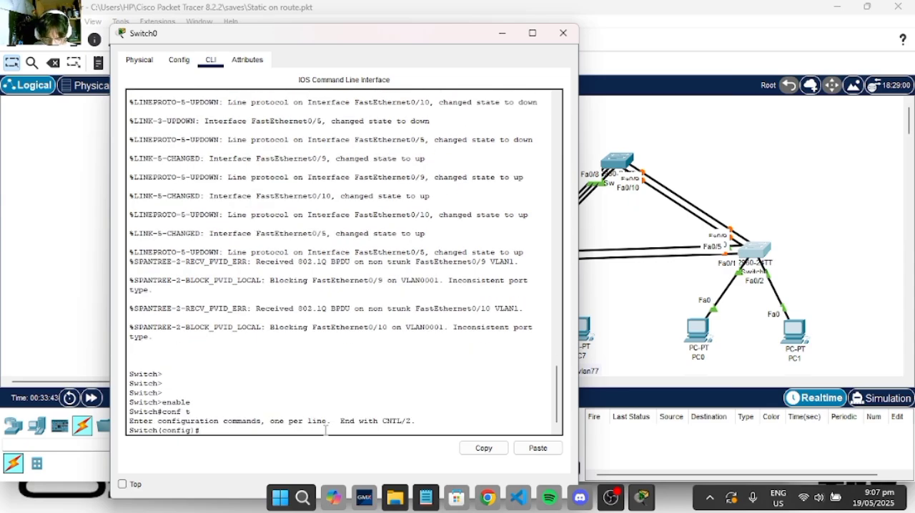
- Enter configuration of interface range fa0/9-10 on Switch0
{"action": "type", "text": "int range fa0/9"}
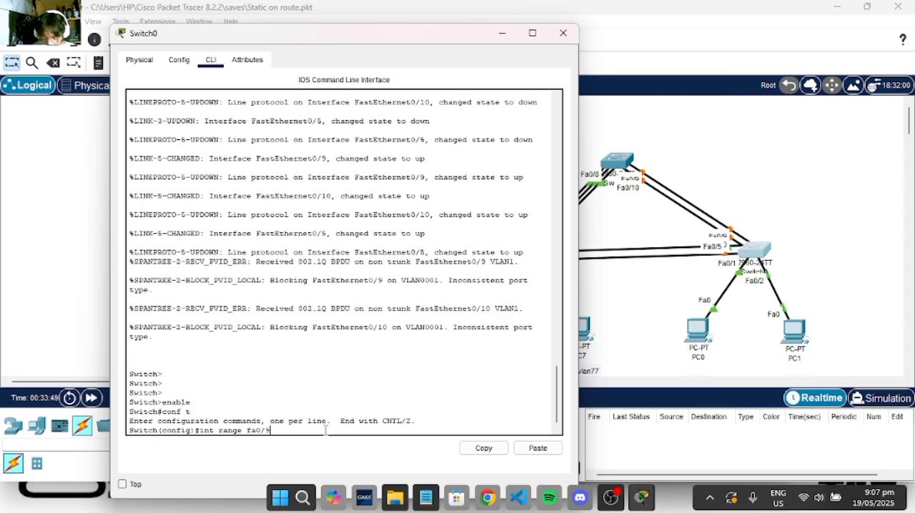
{"action": "type", "text": "-10"}
{"action": "key", "text": "Return"}
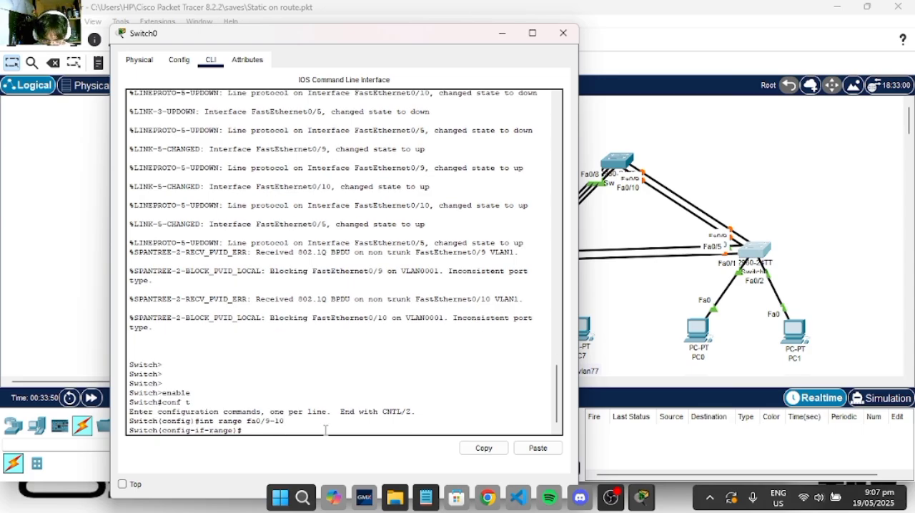
- Assign the fa0/9-10 range on Switch0 to channel-group 2 in desirable mode
{"action": "type", "text": "channel-"}
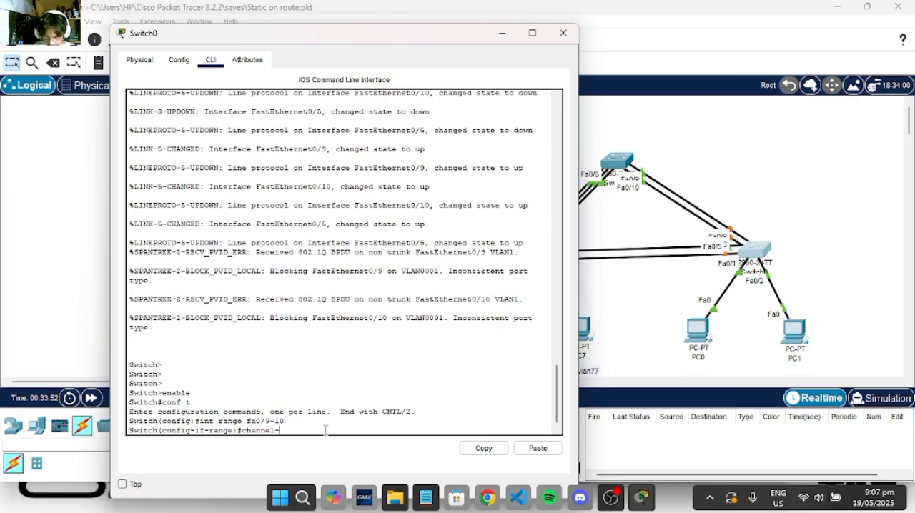
{"action": "type", "text": "gr"}
{"action": "key", "text": "Tab"}
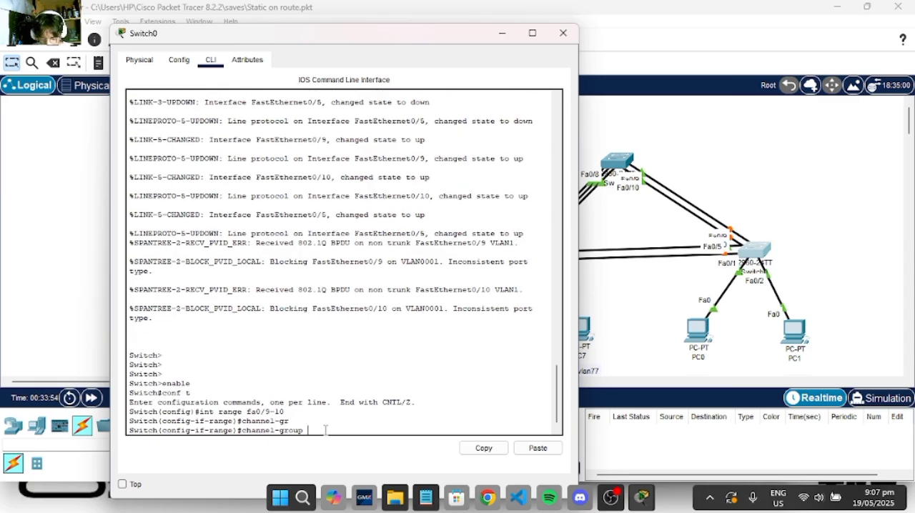
{"action": "type", "text": "2 mode de"}
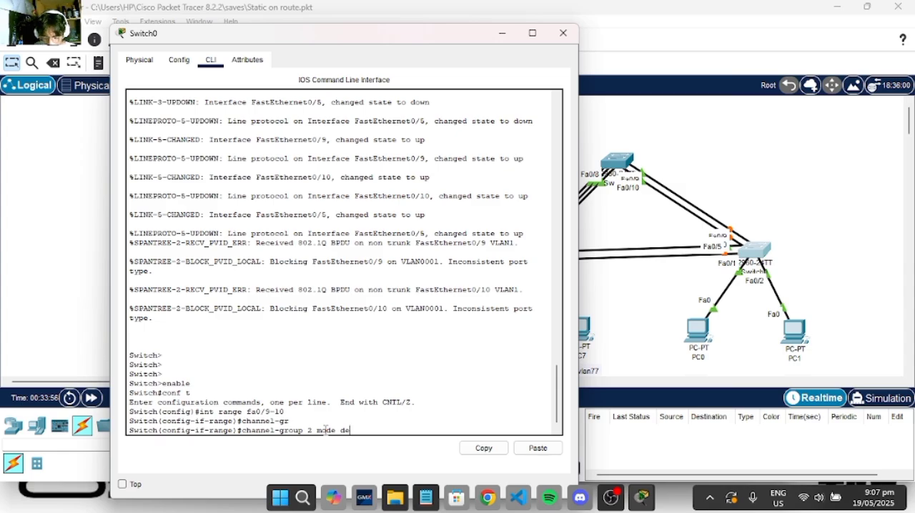
{"action": "type", "text": "si"}
{"action": "key", "text": "Tab"}
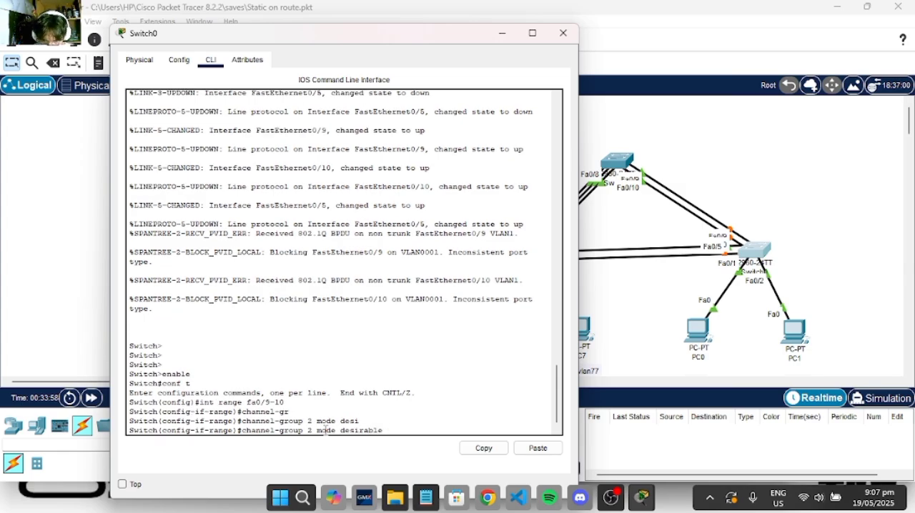
{"action": "key", "text": "Return"}
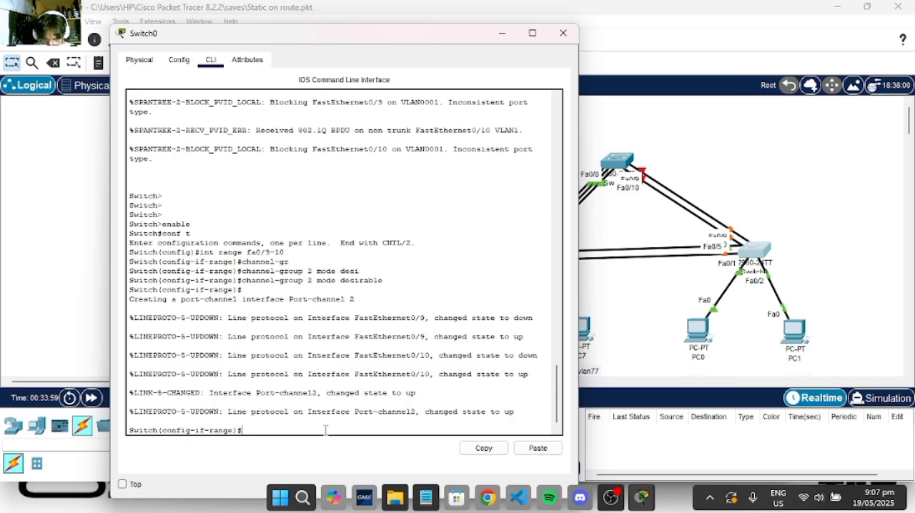
{"action": "type", "text": "exi"}
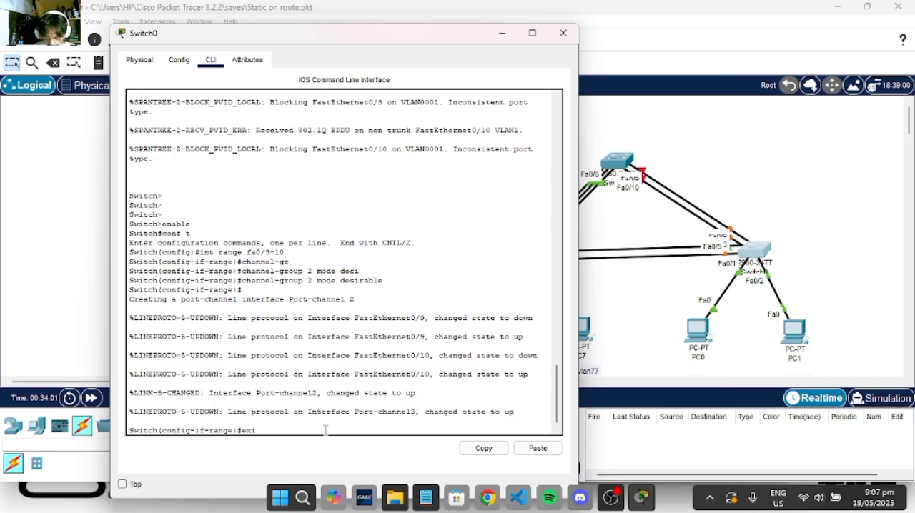
- Exit the interface range on Switch0 and enter configuration of interface port-channel 2
{"action": "type", "text": "t"}
{"action": "key", "text": "Return"}
{"action": "type", "text": "int po"}
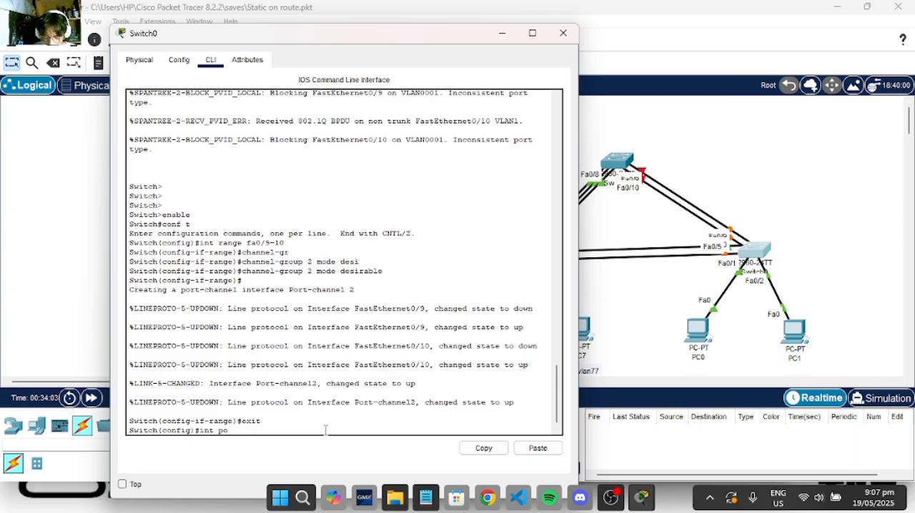
{"action": "type", "text": "rt"}
{"action": "key", "text": "Tab"}
{"action": "type", "text": "2"}
{"action": "key", "text": "Return"}
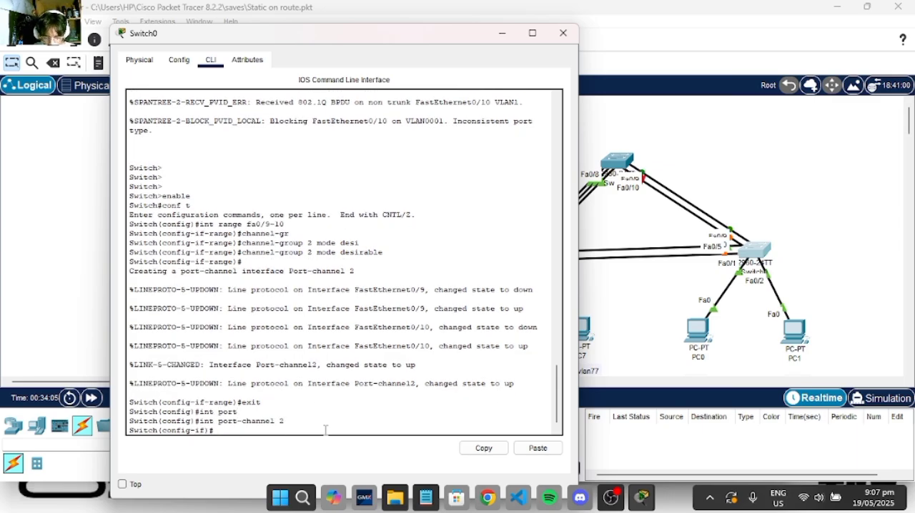
- Set port-channel 2 on Switch0 to switchport mode trunk, and exit to global configuration mode
{"action": "type", "text": "sw"}
{"action": "key", "text": "Tab"}
{"action": "type", "text": "mode"}
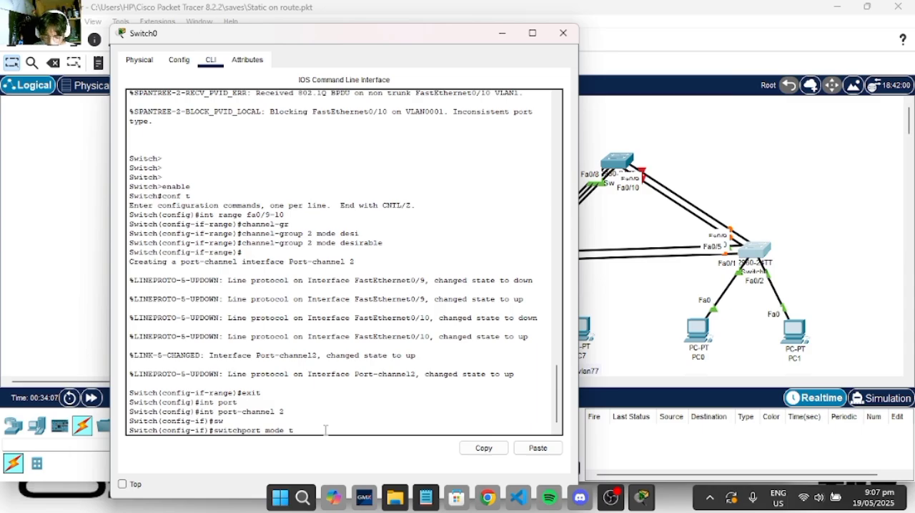
{"action": "key", "text": "Return"}
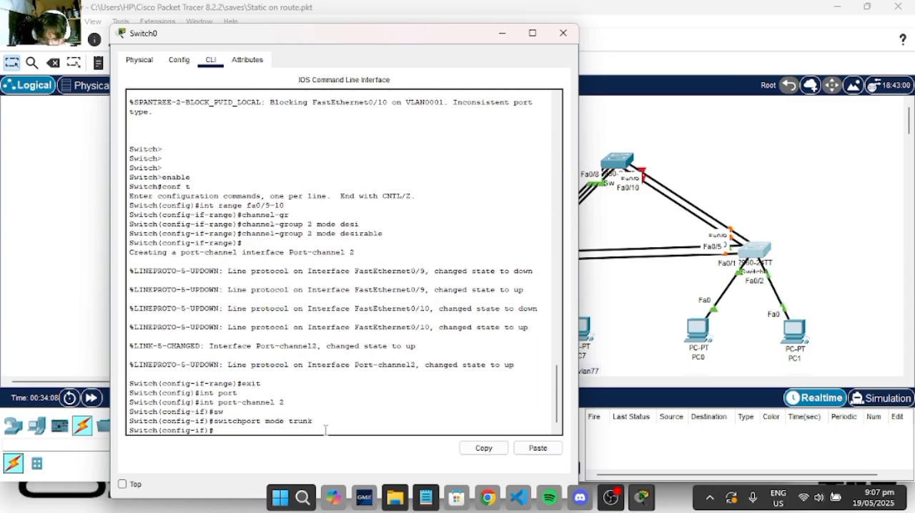
{"action": "type", "text": "ex"}
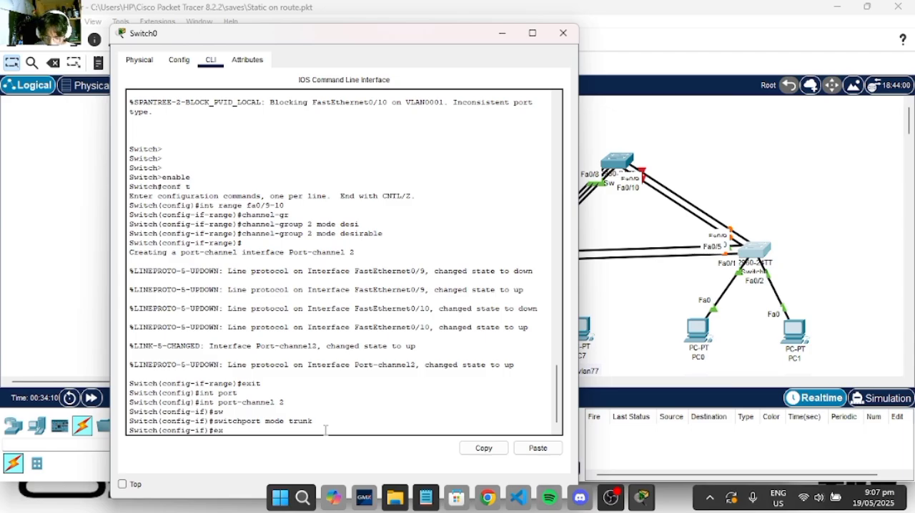
{"action": "type", "text": "it"}
{"action": "key", "text": "Return"}
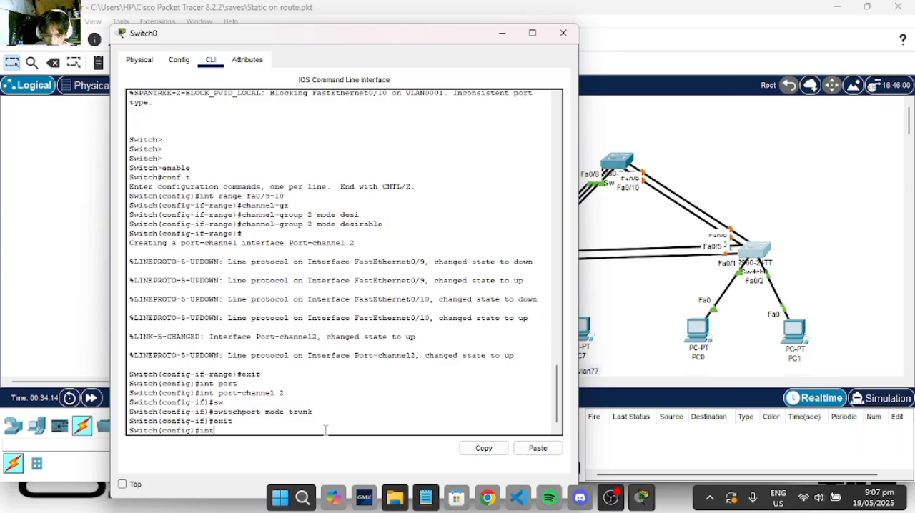
- Enter configuration of interface range fa0/4-5 on Switch0
{"action": "type", "text": "range"}
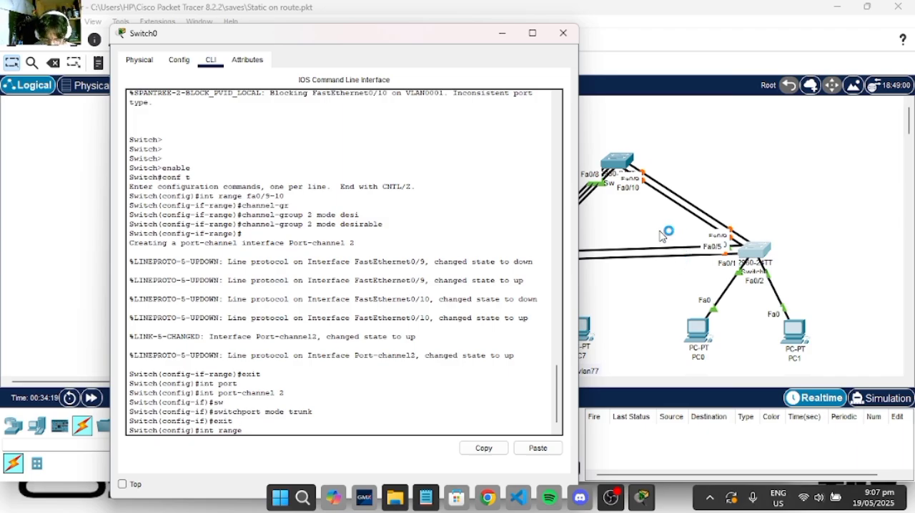
{"action": "type", "text": " fa0/"}
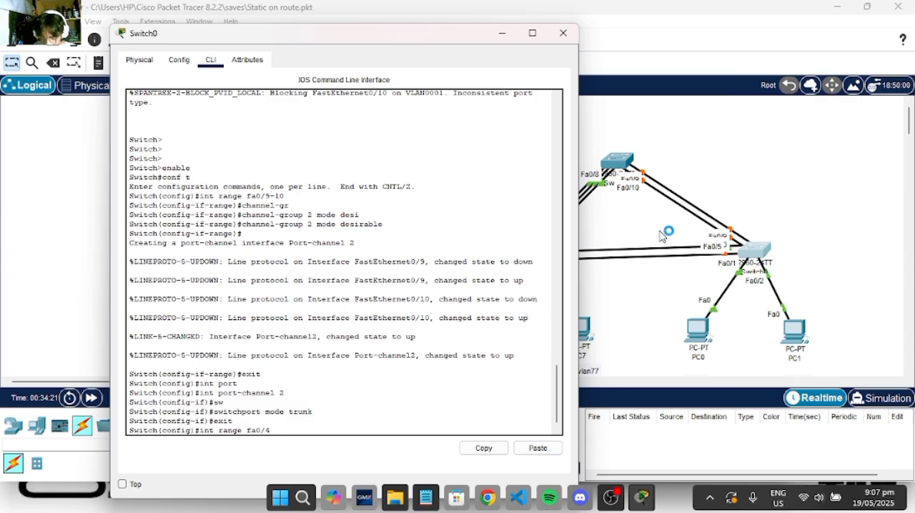
{"action": "type", "text": "4-5"}
{"action": "key", "text": "Return"}
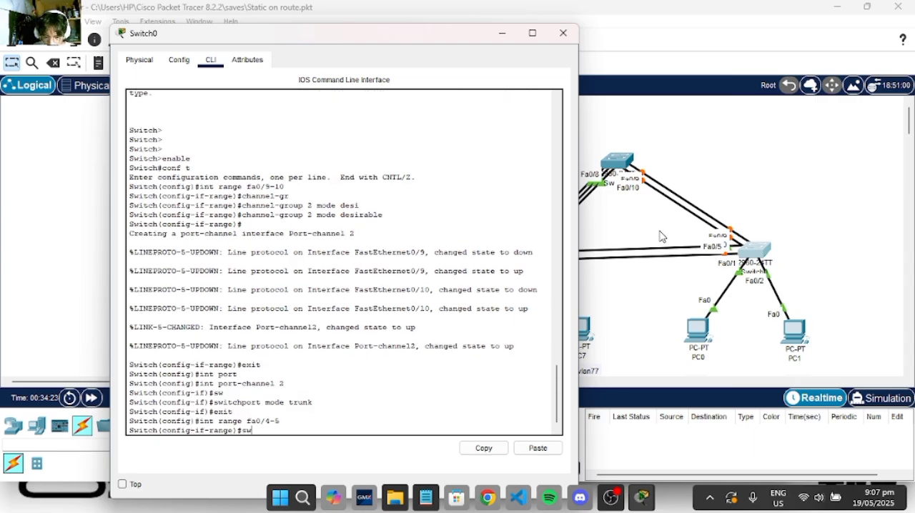
{"action": "type", "text": "sw"}
{"action": "key", "text": "Tab"}
{"action": "key", "text": "BackSpace"}
{"action": "key", "text": "BackSpace"}
{"action": "key", "text": "BackSpace"}
{"action": "key", "text": "BackSpace"}
{"action": "key", "text": "BackSpace"}
{"action": "key", "text": "BackSpace"}
{"action": "key", "text": "BackSpace"}
{"action": "key", "text": "BackSpace"}
{"action": "key", "text": "BackSpace"}
{"action": "key", "text": "BackSpace"}
{"action": "key", "text": "BackSpace"}
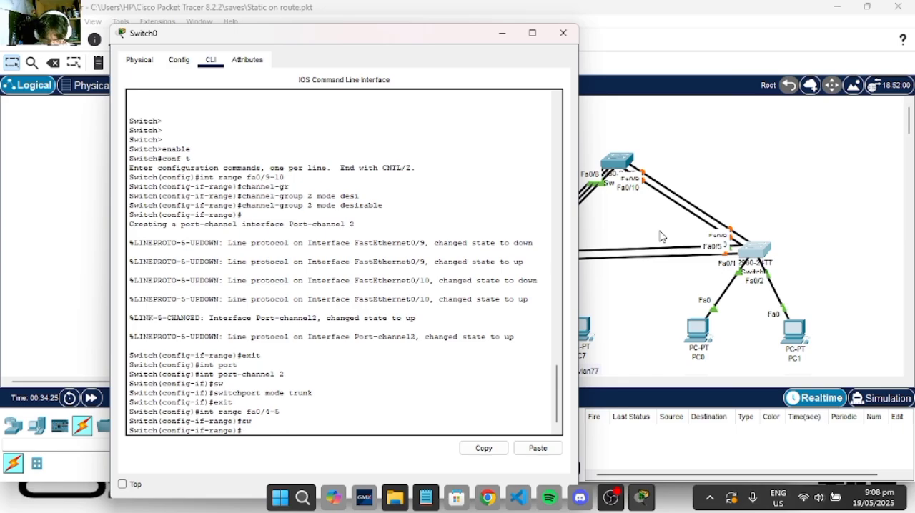
- Assign the fa0/4-5 range on Switch0 to channel-group 3 in mode on, and exit to global configuration mode
{"action": "type", "text": "channle"}
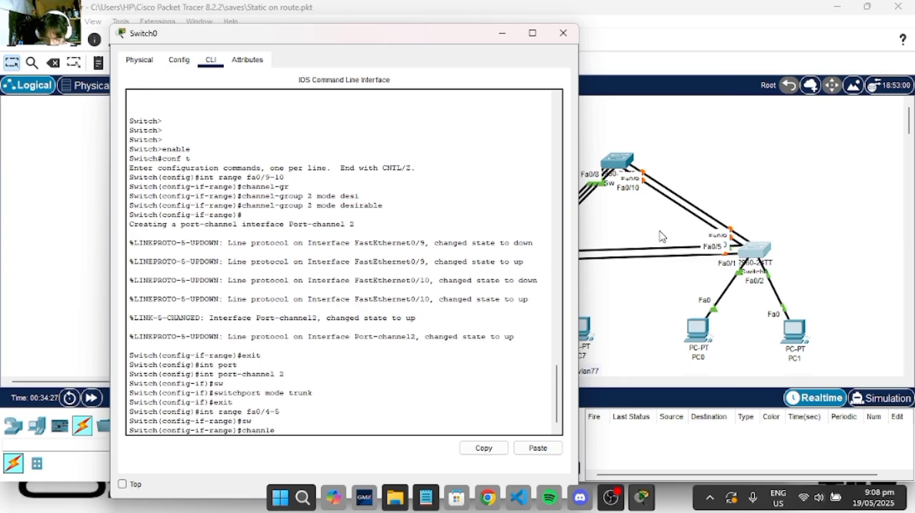
{"action": "type", "text": "-g"}
{"action": "key", "text": "Tab"}
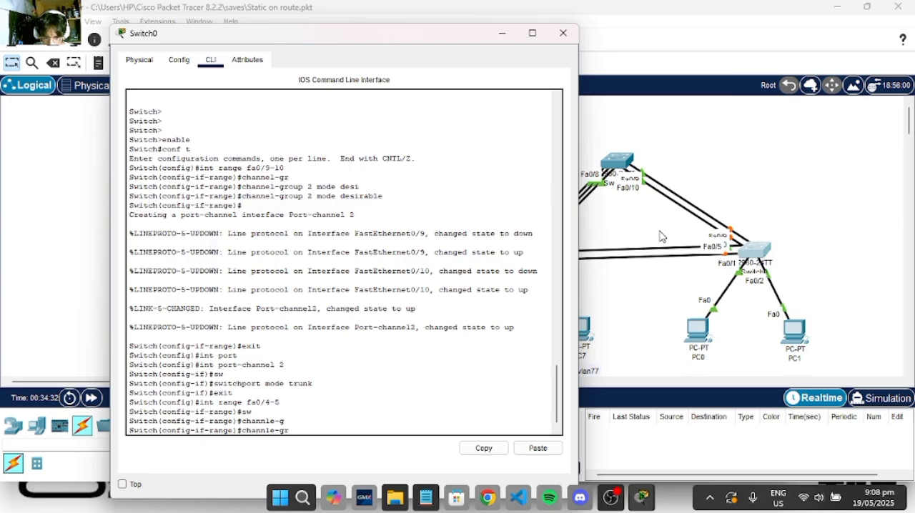
{"action": "key", "text": "BackSpace"}
{"action": "key", "text": "BackSpace"}
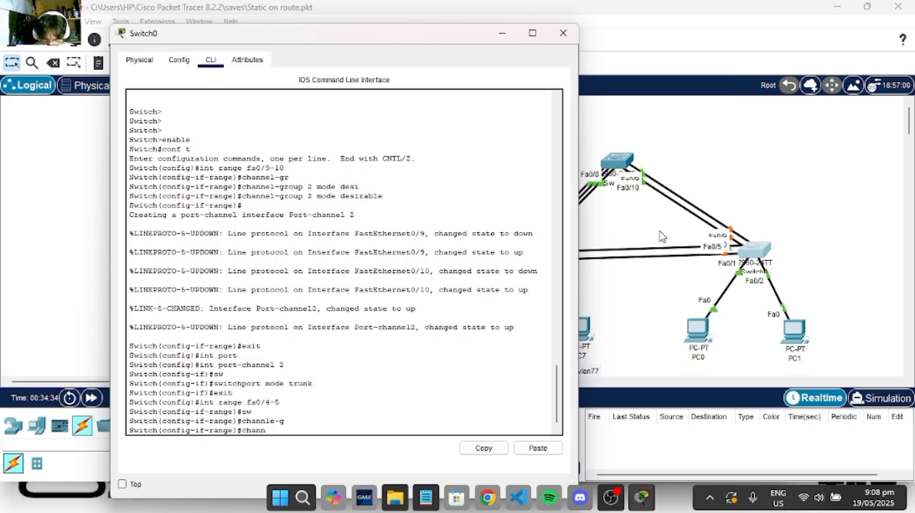
{"action": "type", "text": "el-g"}
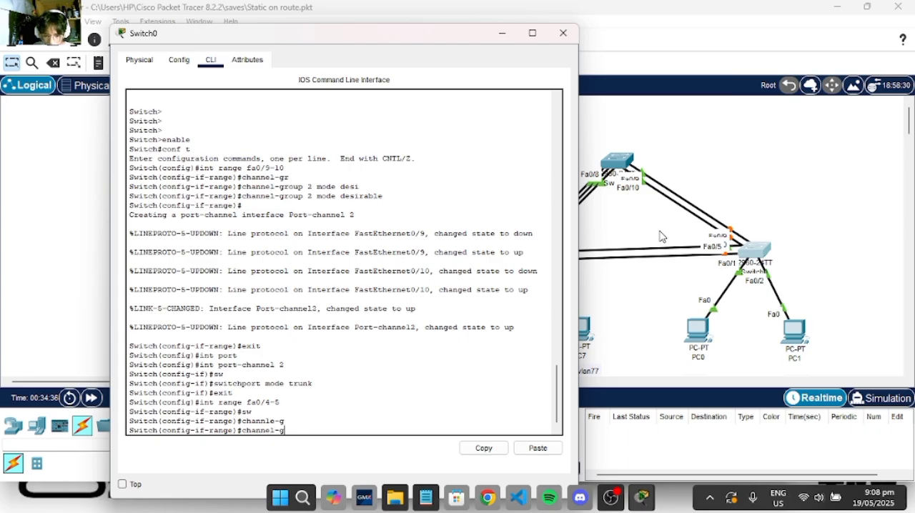
{"action": "key", "text": "Tab"}
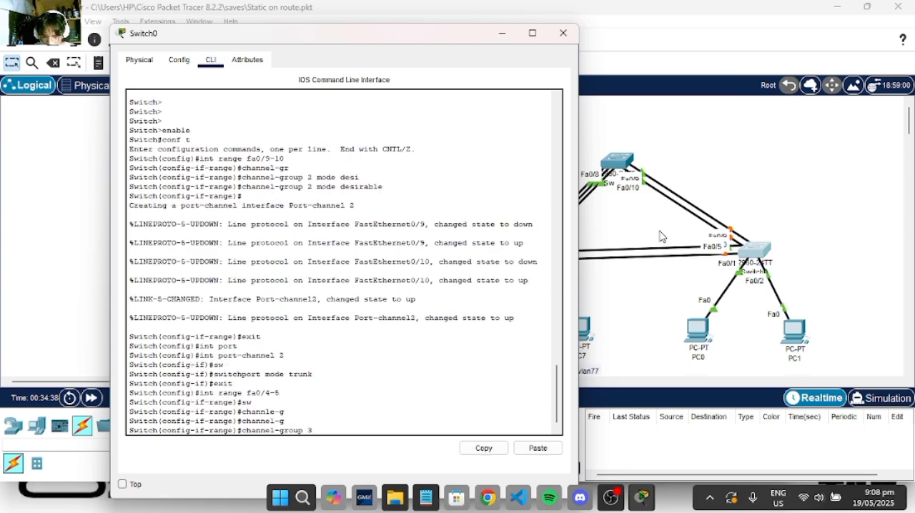
{"action": "type", "text": "3 mode on"}
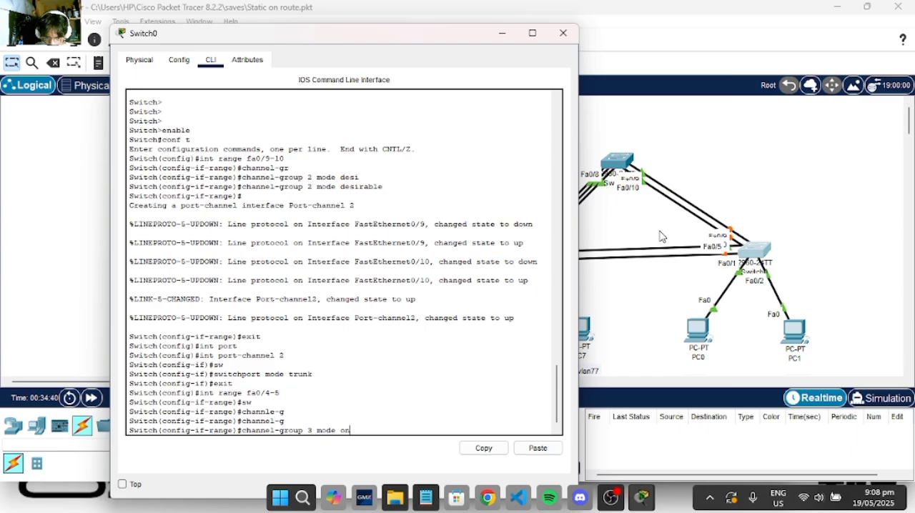
{"action": "key", "text": "Return"}
{"action": "key", "text": "Return"}
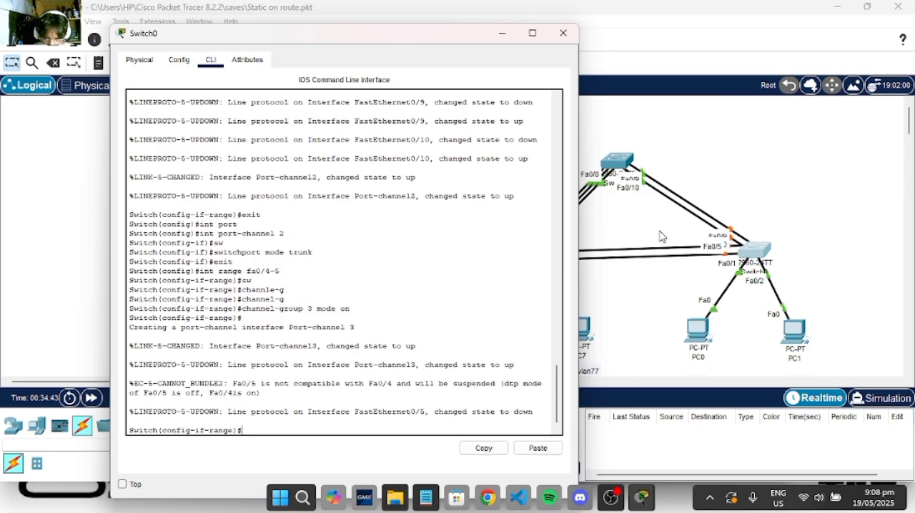
{"action": "type", "text": "exit"}
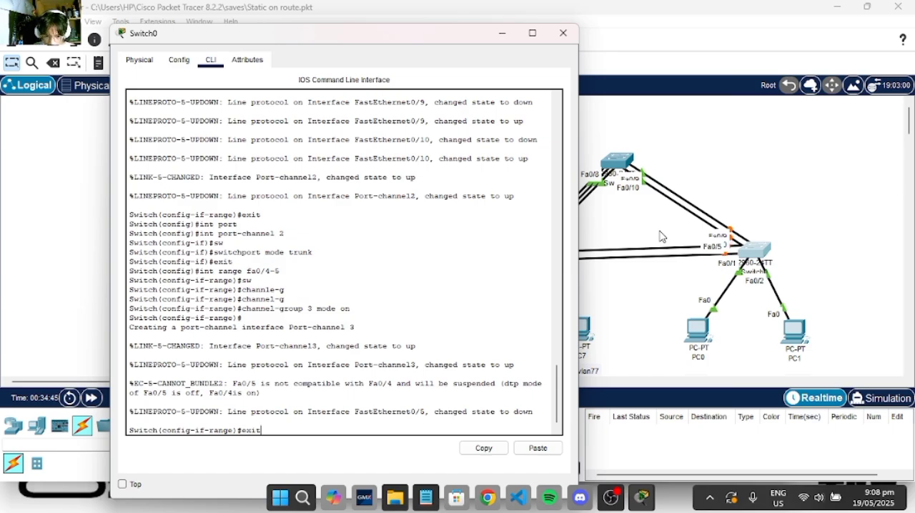
{"action": "key", "text": "Return"}
- Enter configuration of interface port-channel 3 on Switch0
{"action": "type", "text": "itch(config)#int"}
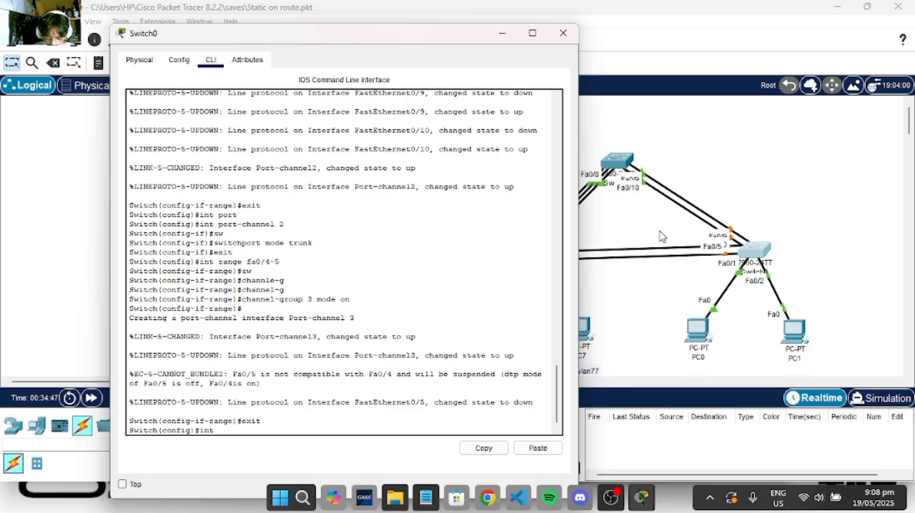
{"action": "type", "text": " port"}
{"action": "key", "text": "Tab"}
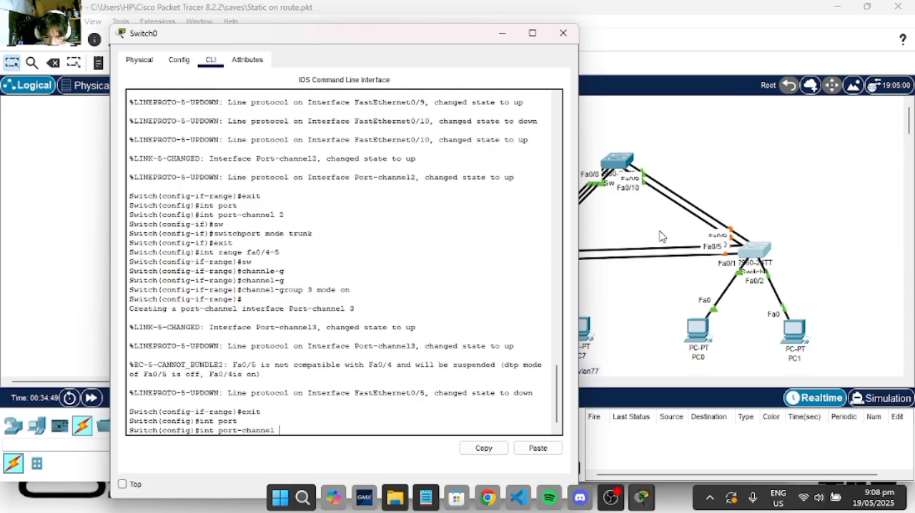
{"action": "type", "text": "3"}
{"action": "key", "text": "Return"}
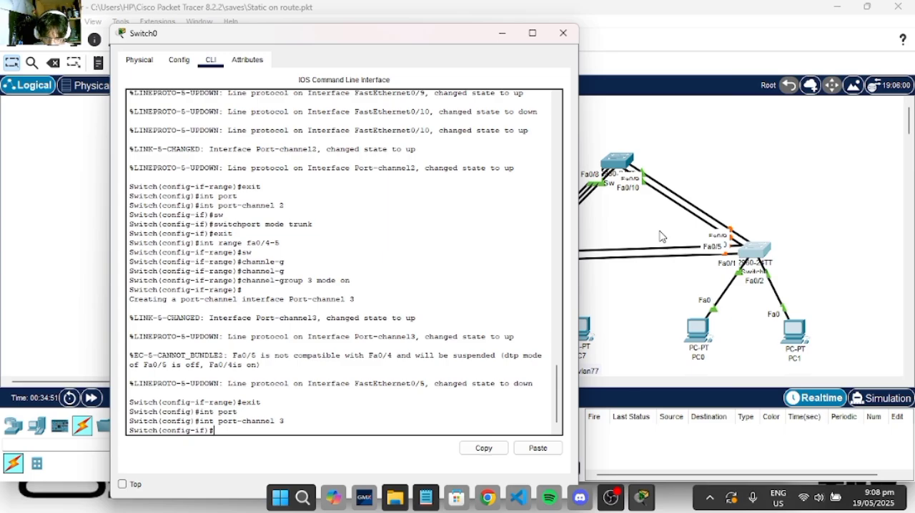
- Set port-channel 3 on Switch0 to switchport mode trunk, and minimize the switch's window
{"action": "type", "text": "sw"}
{"action": "key", "text": "Tab"}
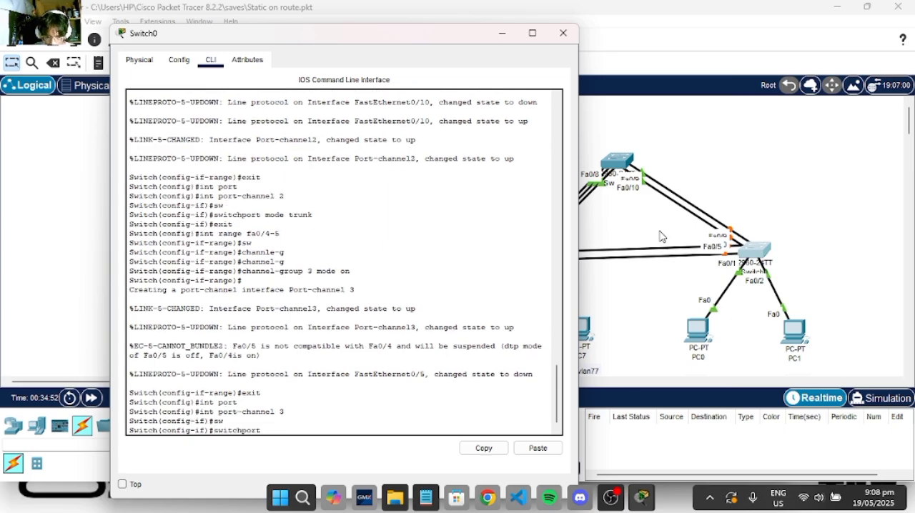
{"action": "type", "text": "mode trunbk"}
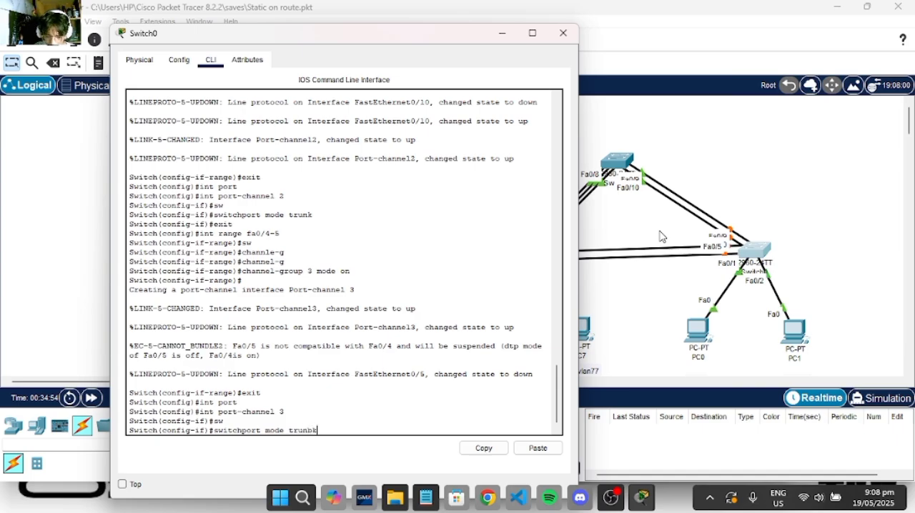
{"action": "key", "text": "BackSpace"}
{"action": "key", "text": "BackSpace"}
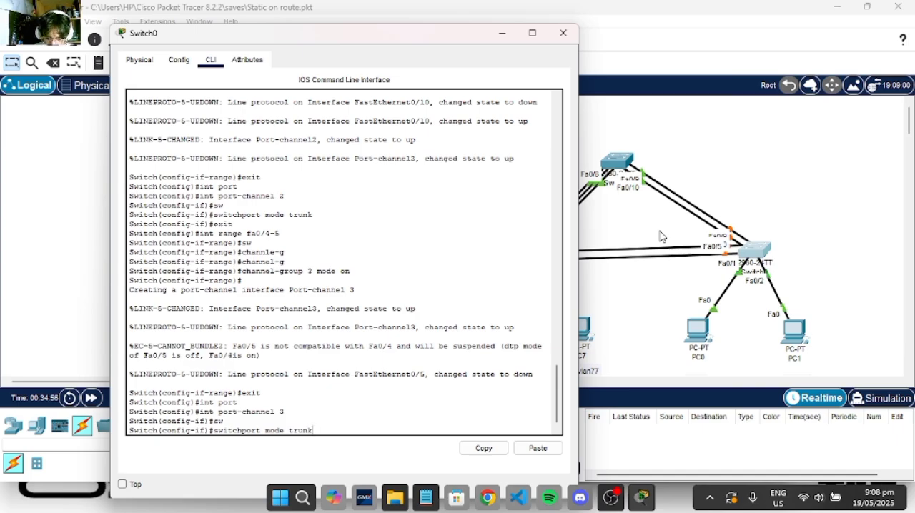
{"action": "type", "text": "k"}
{"action": "key", "text": "Return"}
{"action": "key", "text": "Return"}
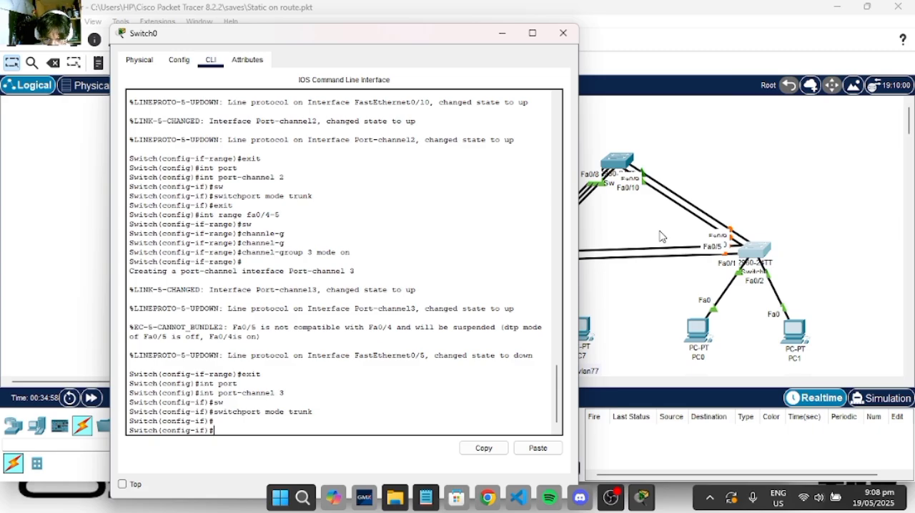
{"action": "left_click", "coordinate": [502, 33]}
- On the switch serving PC6 and PC7, exit the port-channel 1 configuration and enter interface range fa0/4-5
{"action": "left_click", "coordinate": [517, 262]}
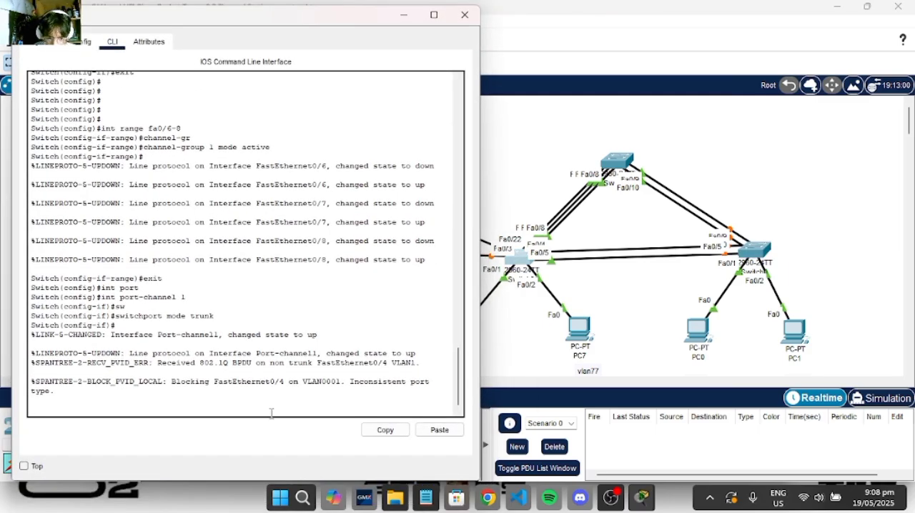
{"action": "key", "text": "Return"}
{"action": "key", "text": "Return"}
{"action": "key", "text": "Return"}
{"action": "type", "text": "exit"}
{"action": "key", "text": "Return"}
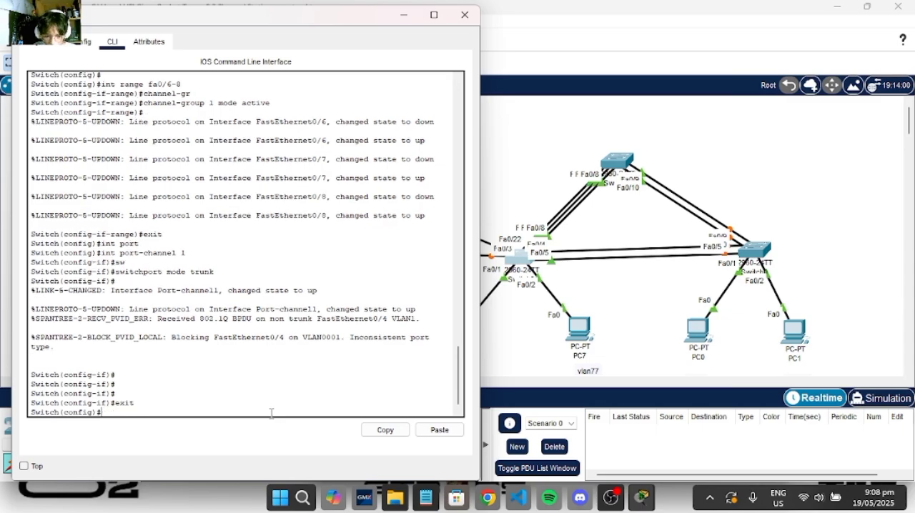
{"action": "type", "text": "int"}
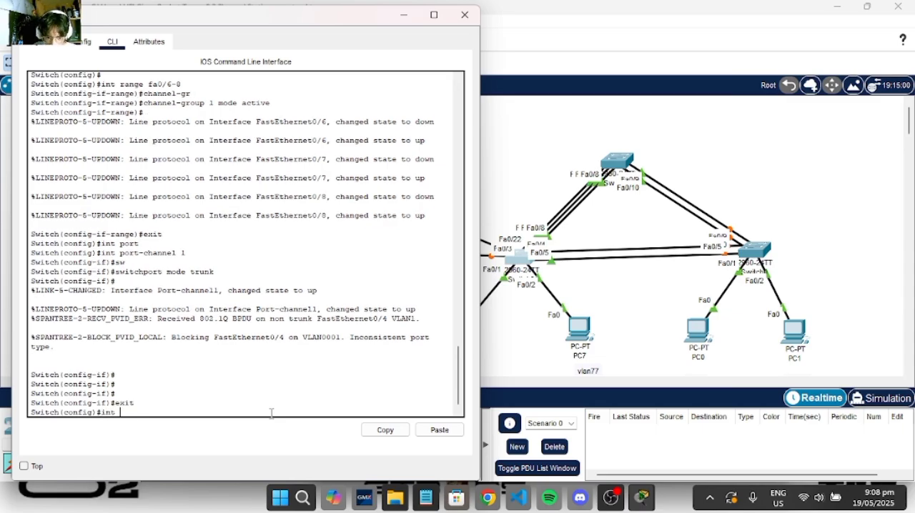
{"action": "type", "text": " range fa0/"}
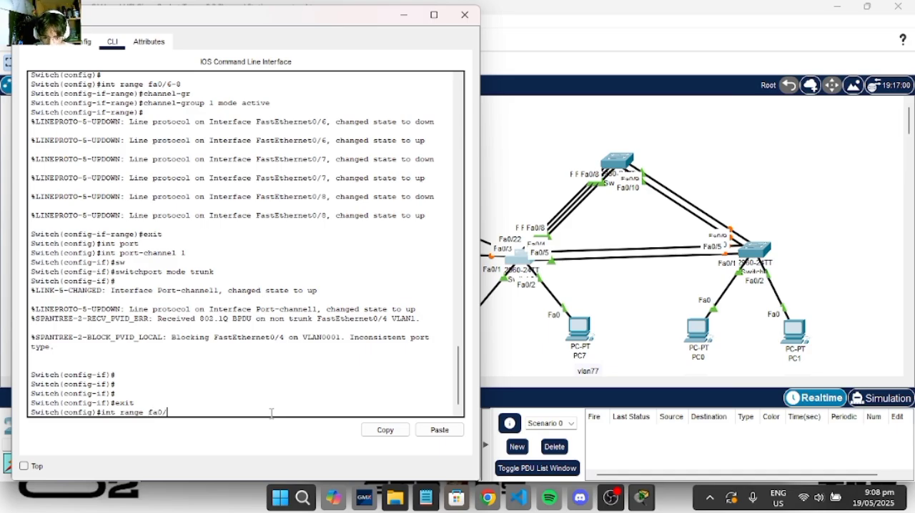
{"action": "type", "text": "4-5"}
{"action": "key", "text": "Return"}
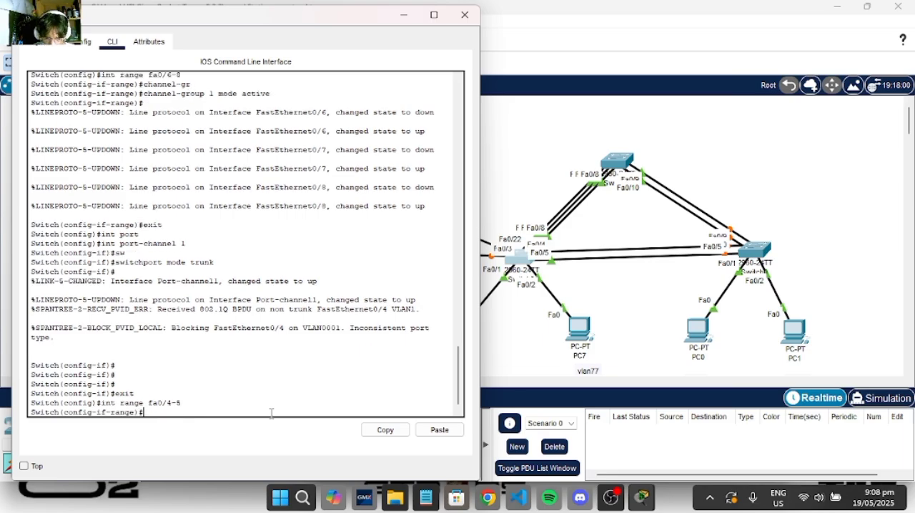
- Assign the fa0/4-5 range on the PC6/PC7 switch to channel-group 3 in mode on, and exit to global configuration mode
{"action": "type", "text": "channe"}
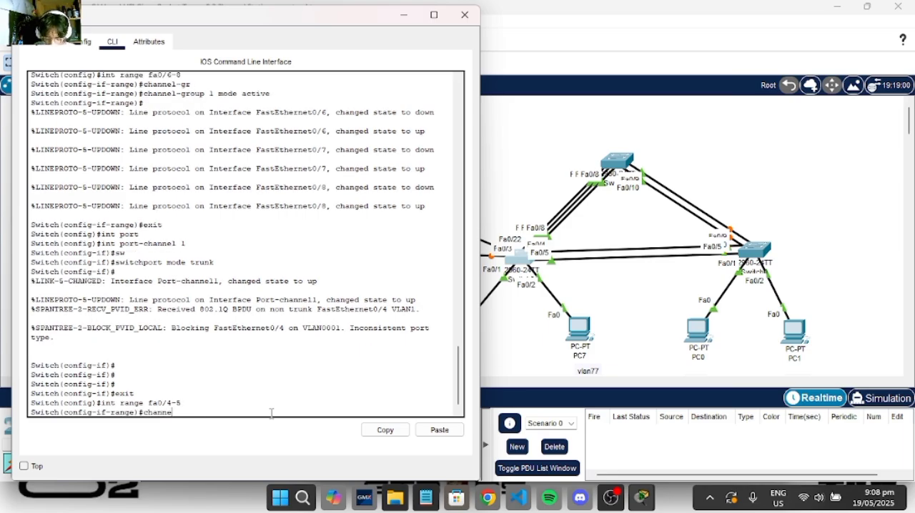
{"action": "type", "text": "l-g"}
{"action": "key", "text": "Tab"}
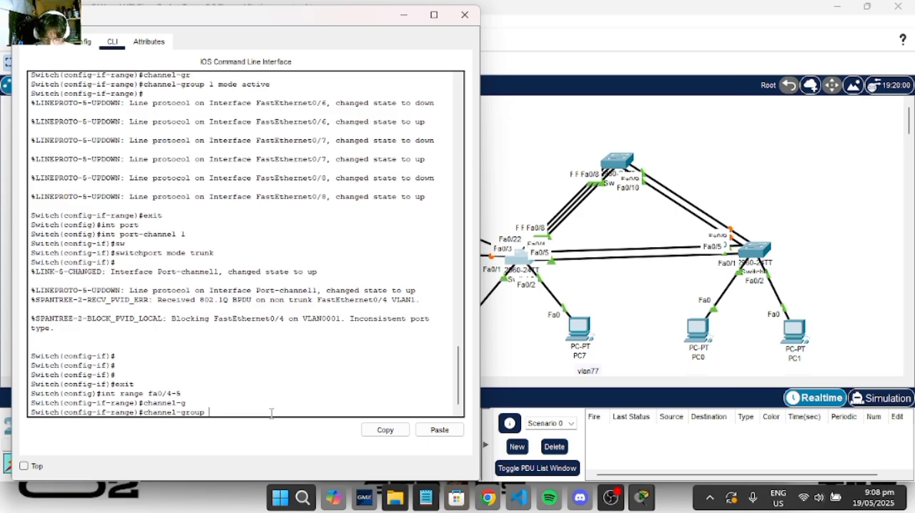
{"action": "type", "text": "3 mode"}
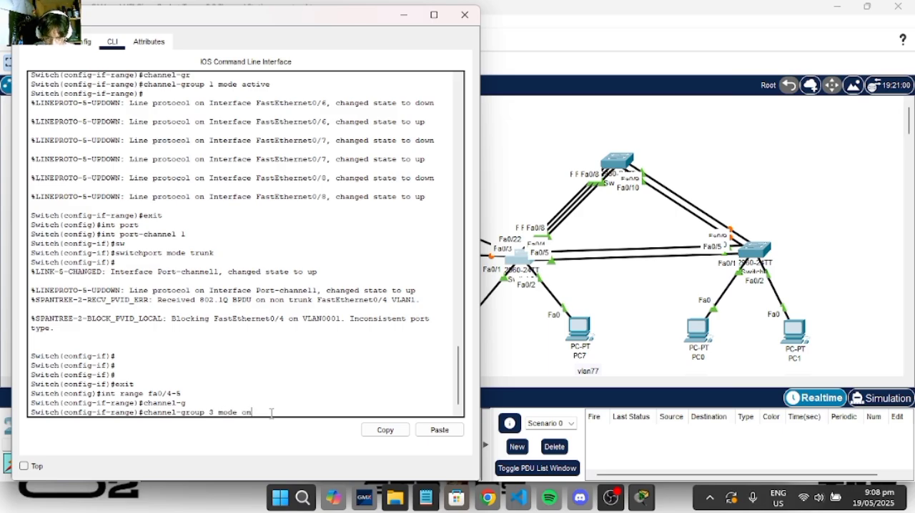
{"action": "type", "text": " on"}
{"action": "key", "text": "Return"}
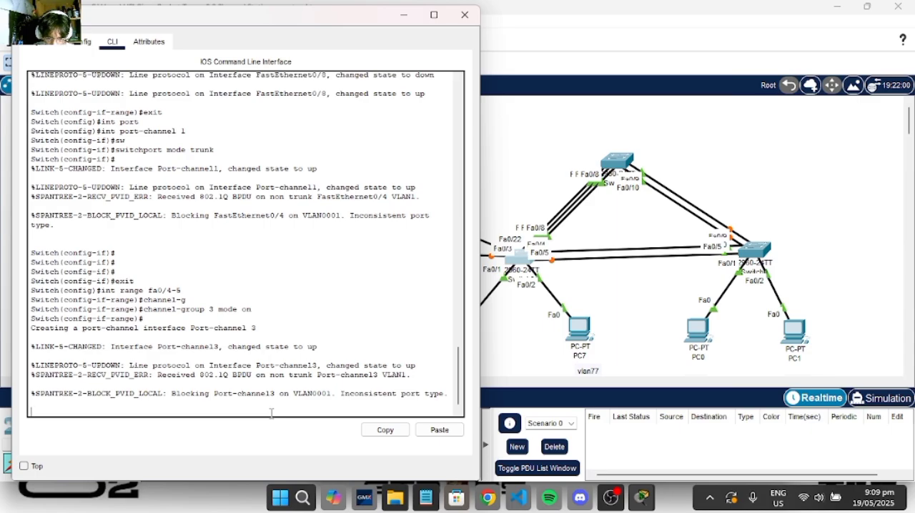
{"action": "key", "text": "Return"}
{"action": "type", "text": "e)#e"}
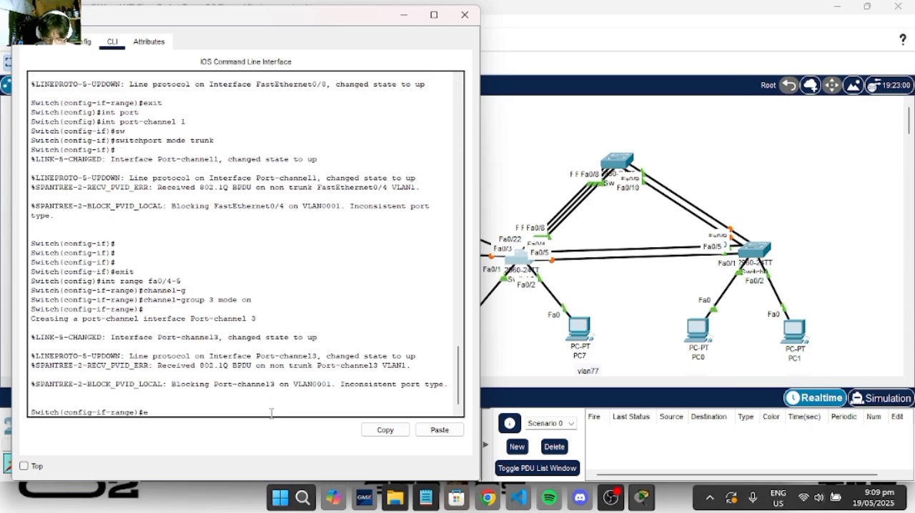
{"action": "type", "text": "xit"}
{"action": "key", "text": "Return"}
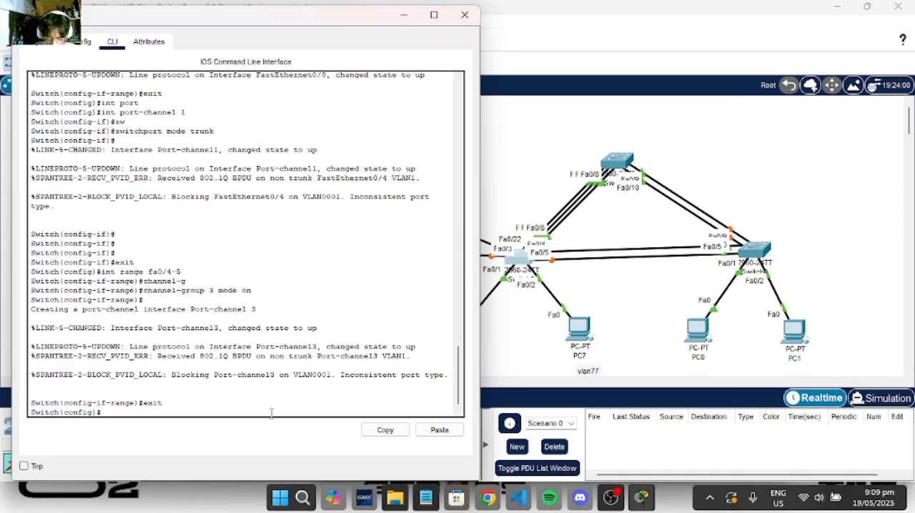
- Enter configuration of interface port-channel 3 on the switch serving PC6 and PC7
{"action": "type", "text": "int p"}
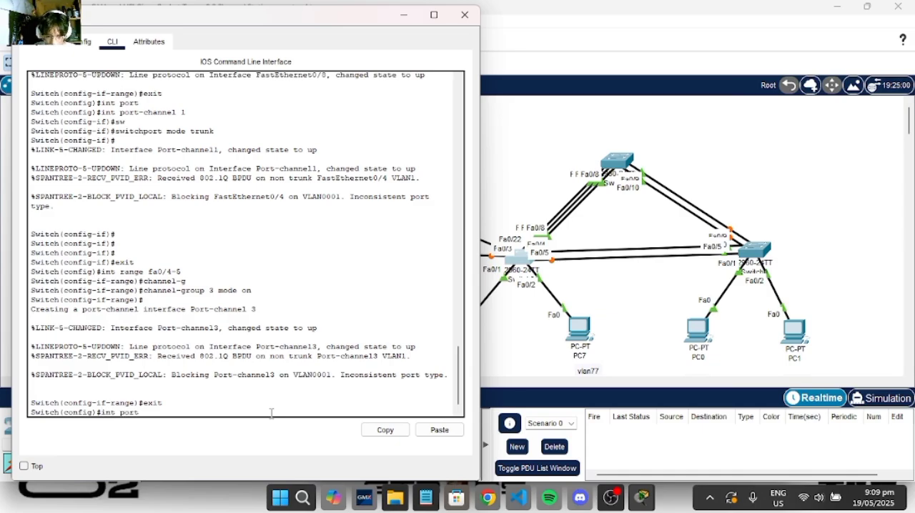
{"action": "type", "text": "ort"}
{"action": "key", "text": "Tab"}
{"action": "type", "text": "3"}
{"action": "key", "text": "Return"}
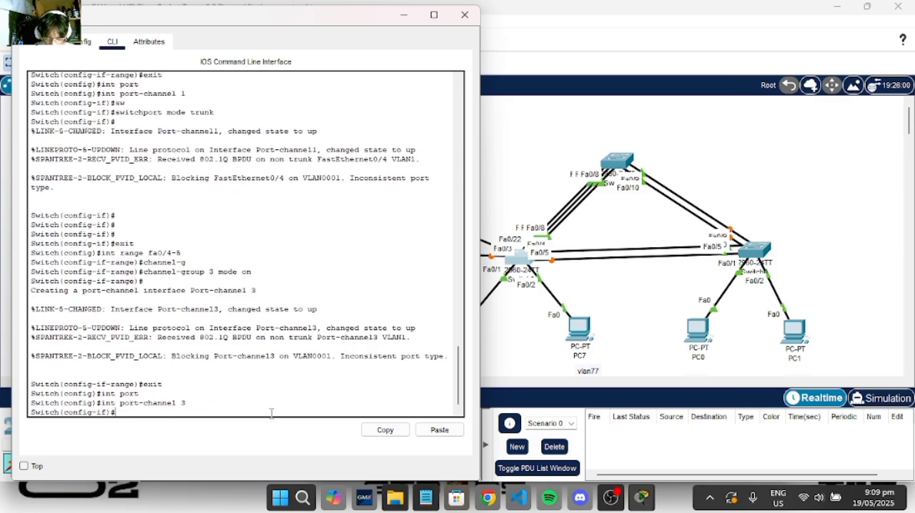
- Set port-channel 3 on the PC6/PC7 switch to switchport mode trunk, close its window and fast-forward the network time
{"action": "type", "text": "sw"}
{"action": "key", "text": "Tab"}
{"action": "type", "text": "mo"}
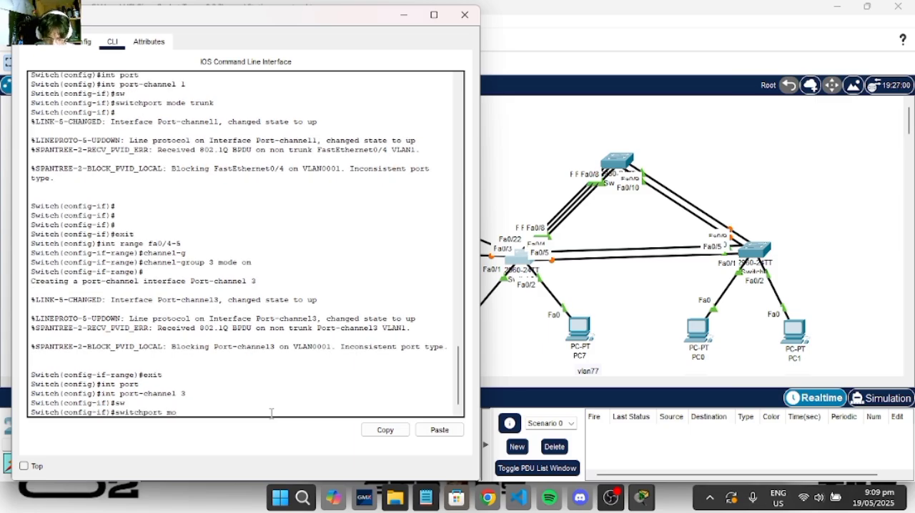
{"action": "type", "text": "de tru"}
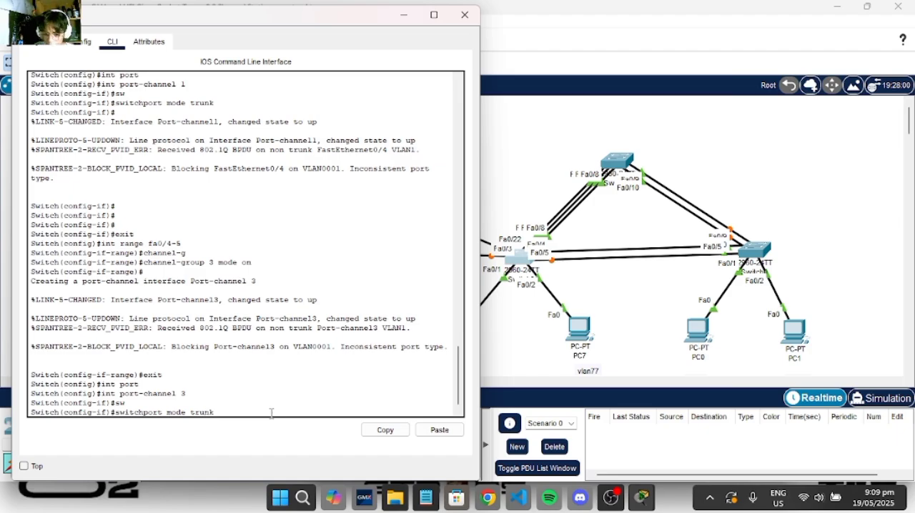
{"action": "type", "text": "nk"}
{"action": "key", "text": "Return"}
{"action": "key", "text": "Return"}
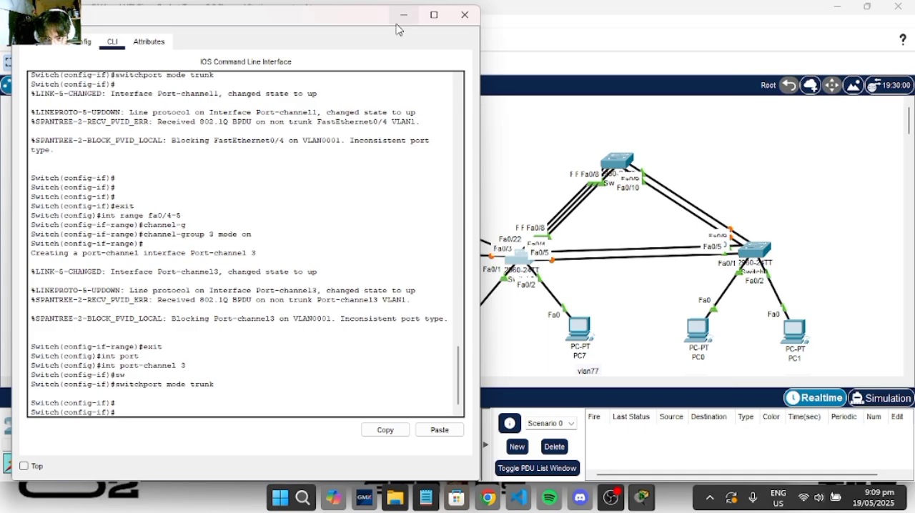
{"action": "left_click", "coordinate": [465, 15]}
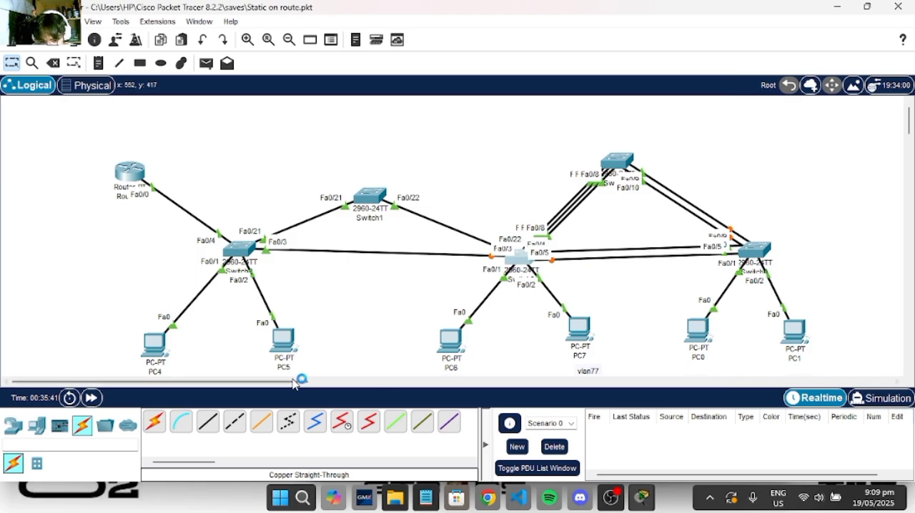
{"action": "left_click", "coordinate": [91, 398]}
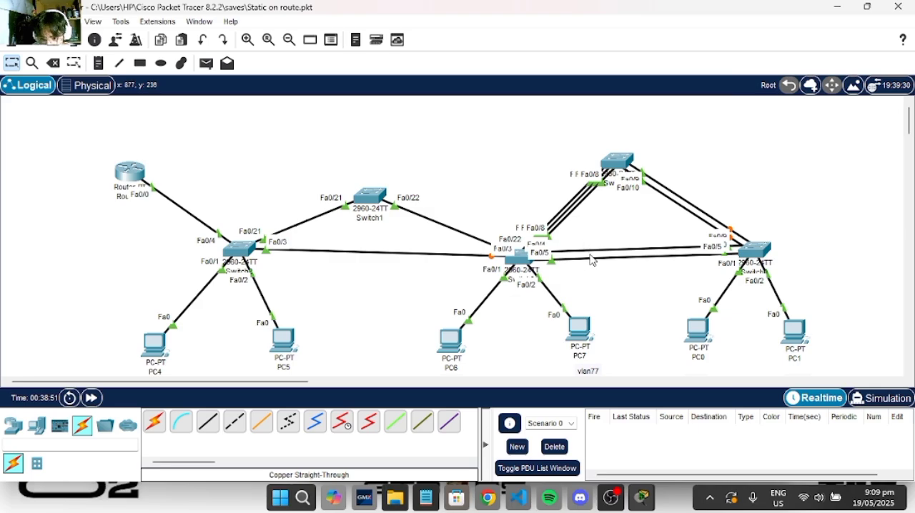
- Delete both direct links between the PC6/PC7 switch and Switch0, and fast-forward the network time
{"action": "left_click", "coordinate": [53, 63]}
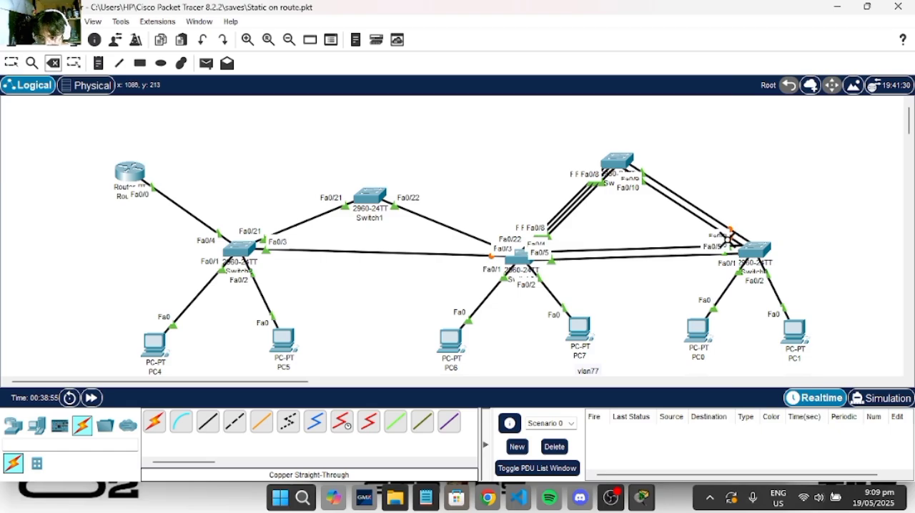
{"action": "left_click", "coordinate": [654, 250]}
{"action": "left_click", "coordinate": [653, 257]}
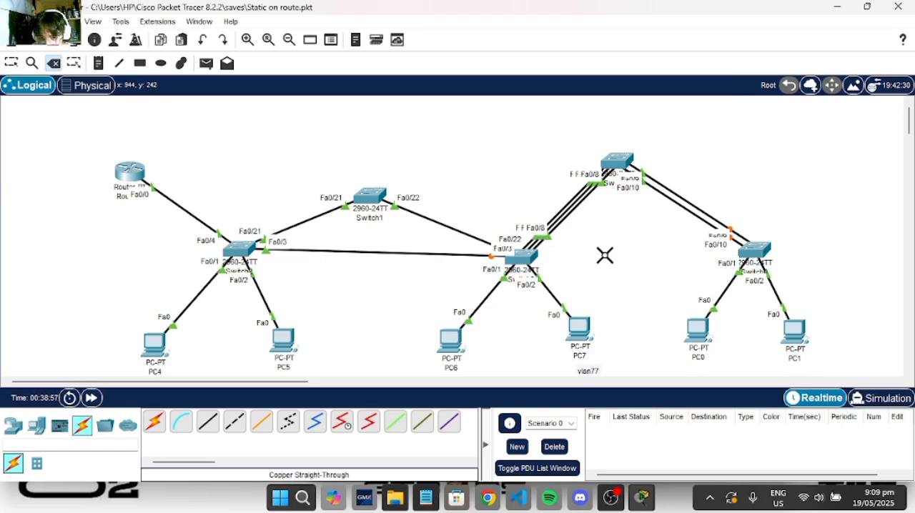
{"action": "left_click", "coordinate": [12, 65]}
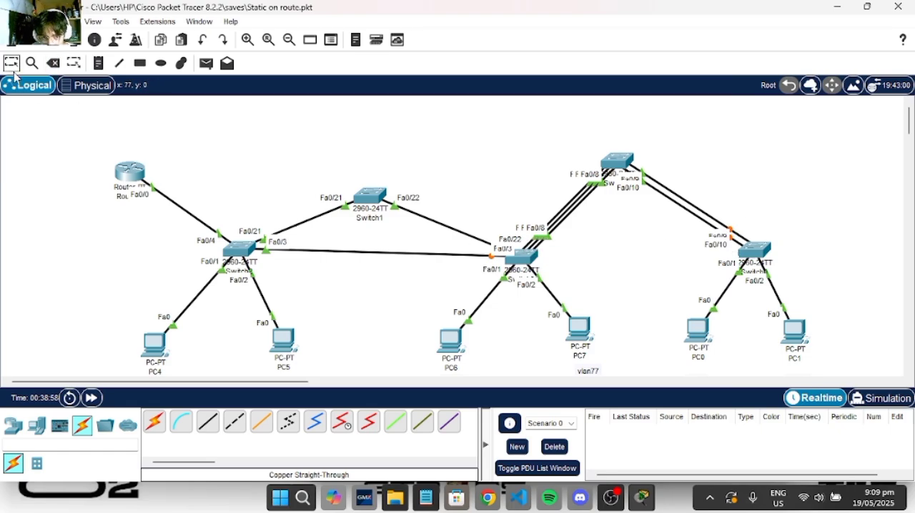
{"action": "left_click", "coordinate": [98, 400]}
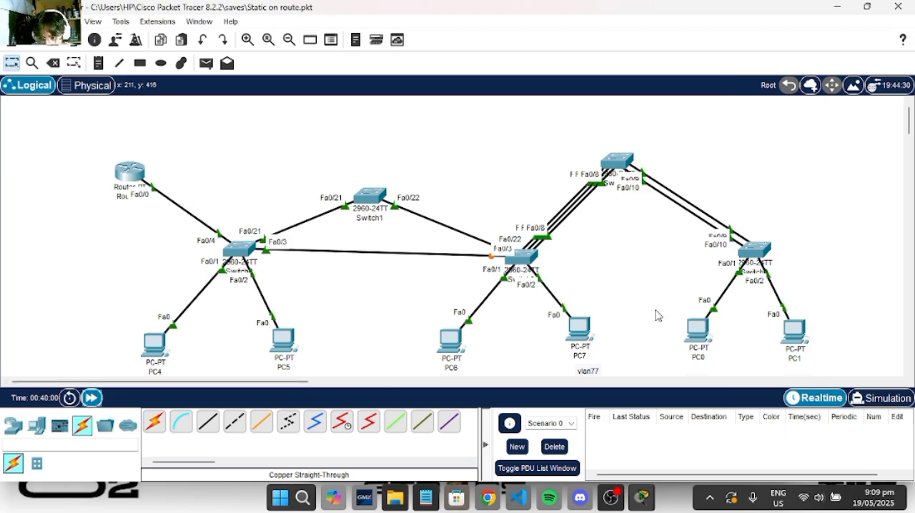